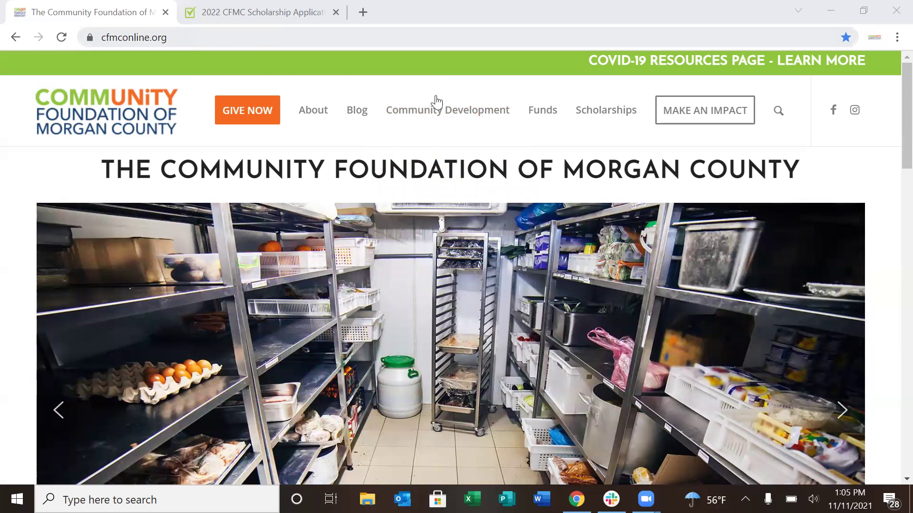
Go to the CFMC Scholarships page and scroll to the CFMC Scholarship Application section
mouse_move(597, 118)
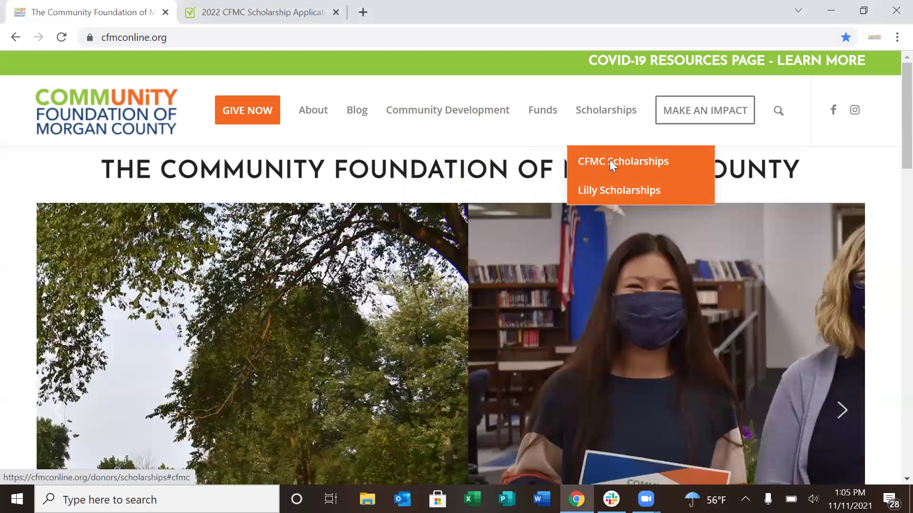
click(611, 164)
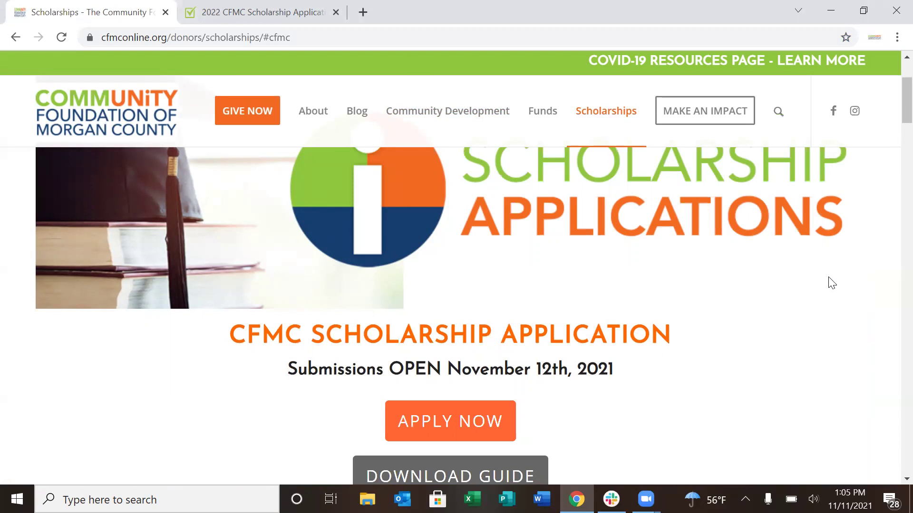
scroll(891, 118, down, 2)
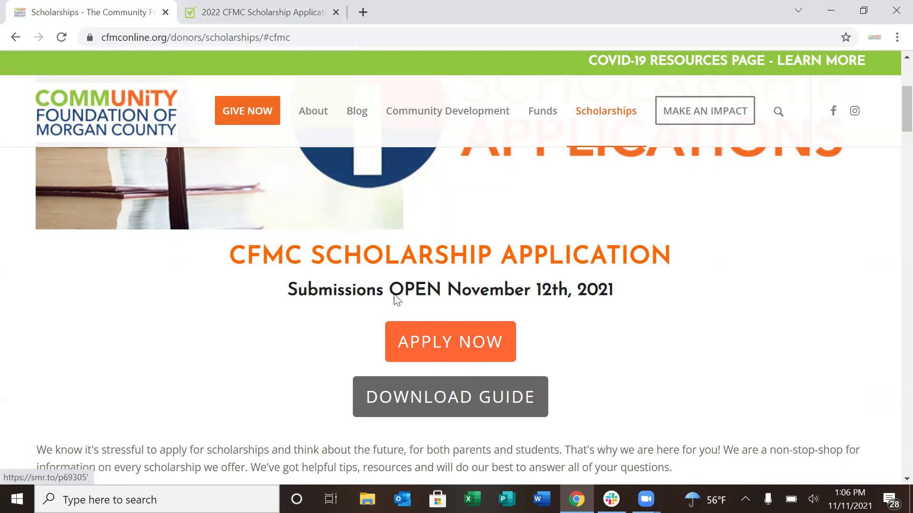
Switch to the SmarterSelect tab and start a new 2022 CFMC Scholarship Application
click(290, 24)
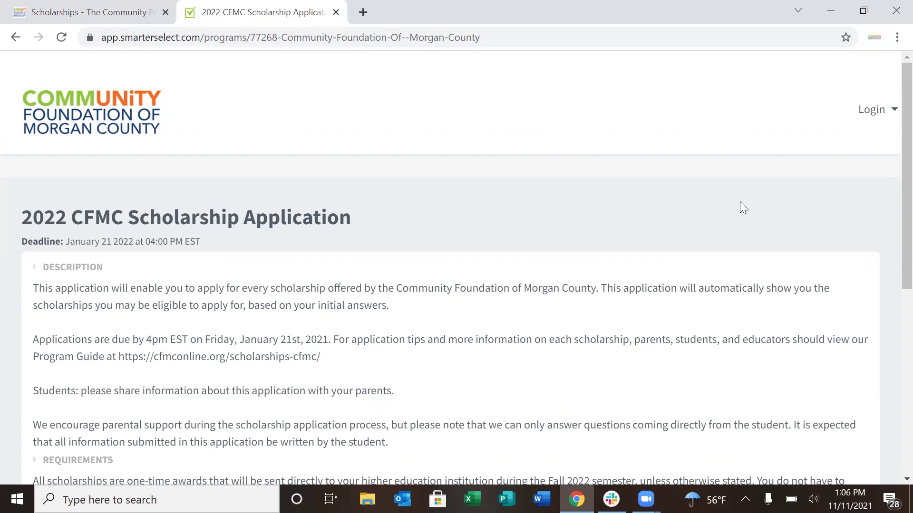
drag(892, 141, 891, 242)
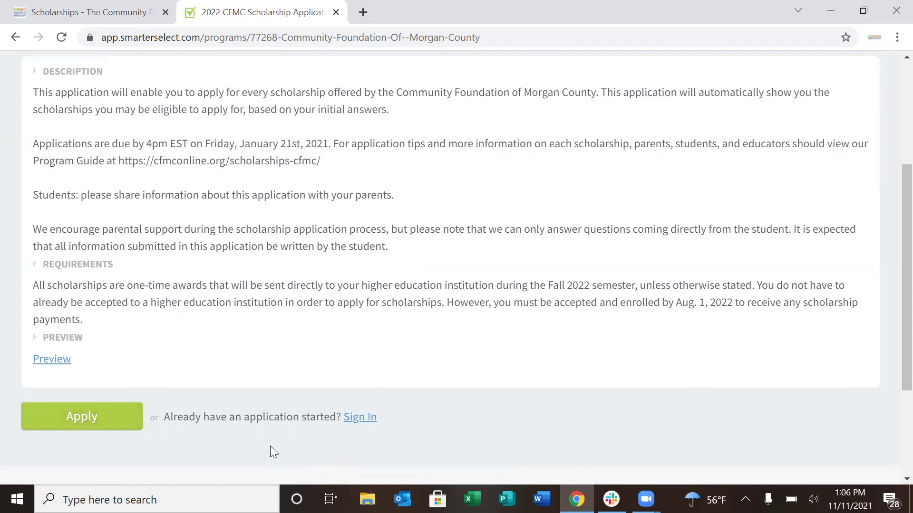
click(102, 414)
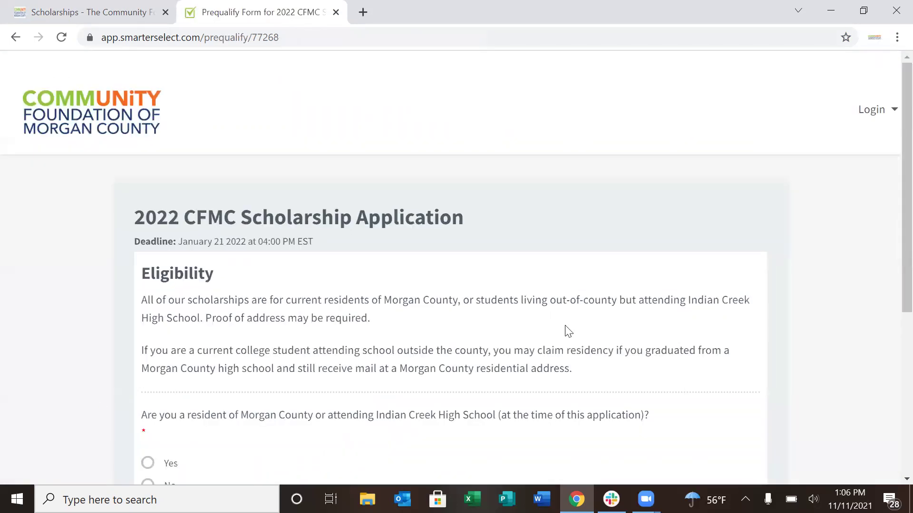
Answer Yes to Morgan County residency, submit eligibility, and return to the Sign In form
scroll(893, 178, down, 1)
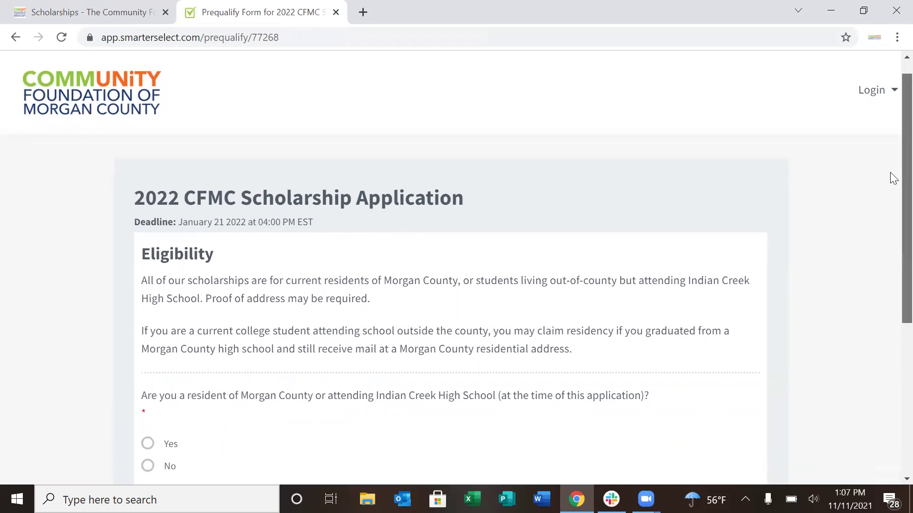
scroll(893, 178, down, 2)
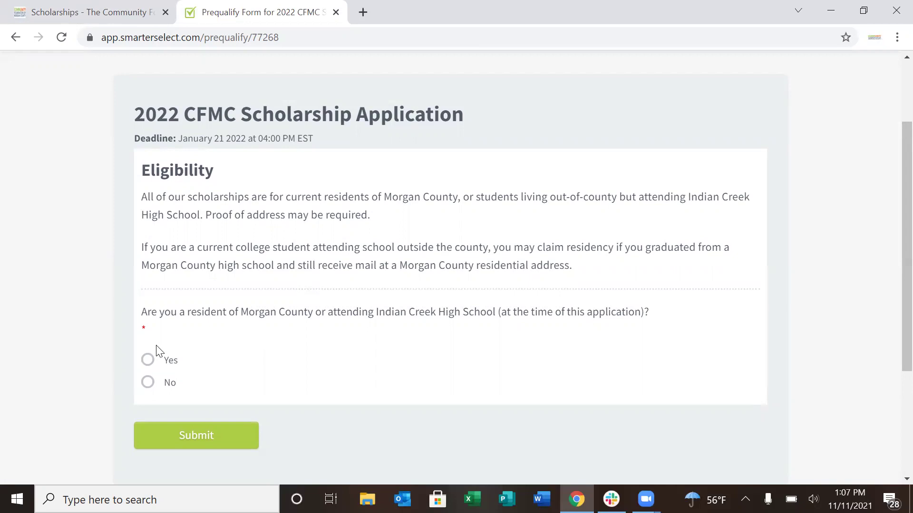
click(147, 361)
click(216, 441)
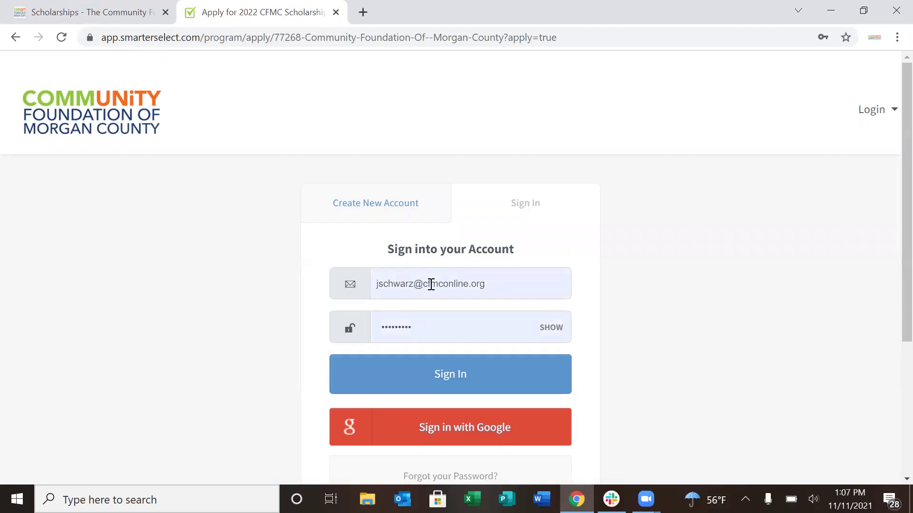
click(406, 203)
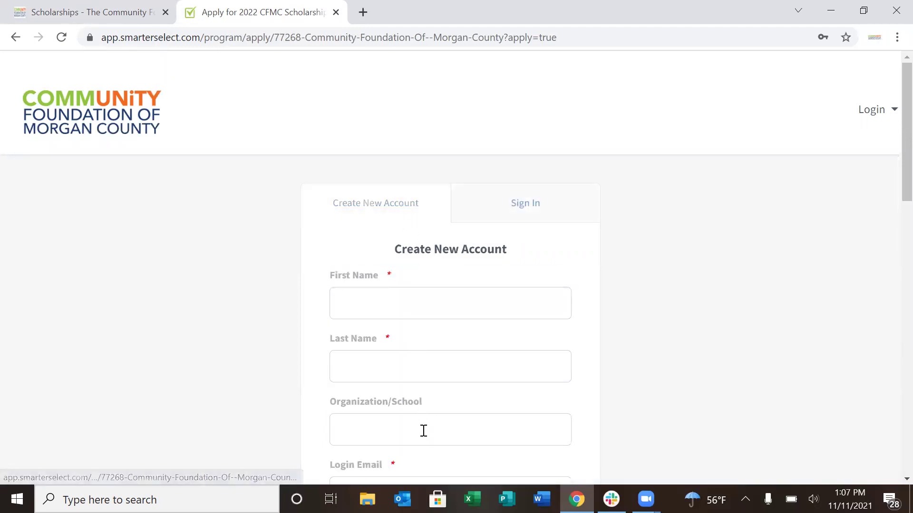
click(521, 212)
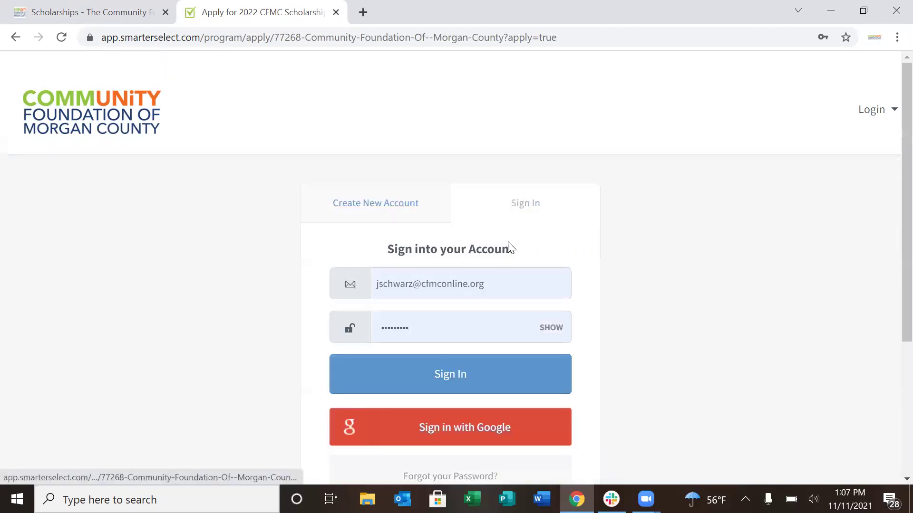
Sign in with the saved login and mark the applicant as a Non-traditional student
click(484, 392)
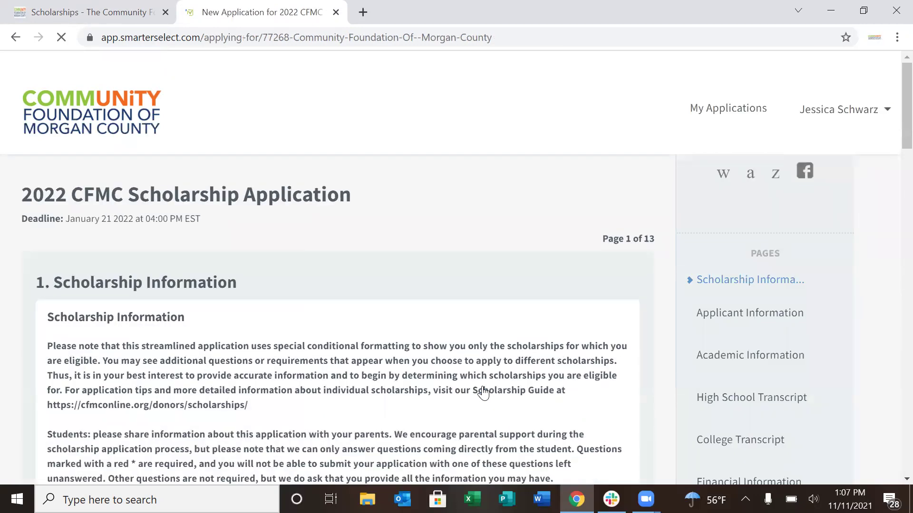
scroll(891, 133, down, 6)
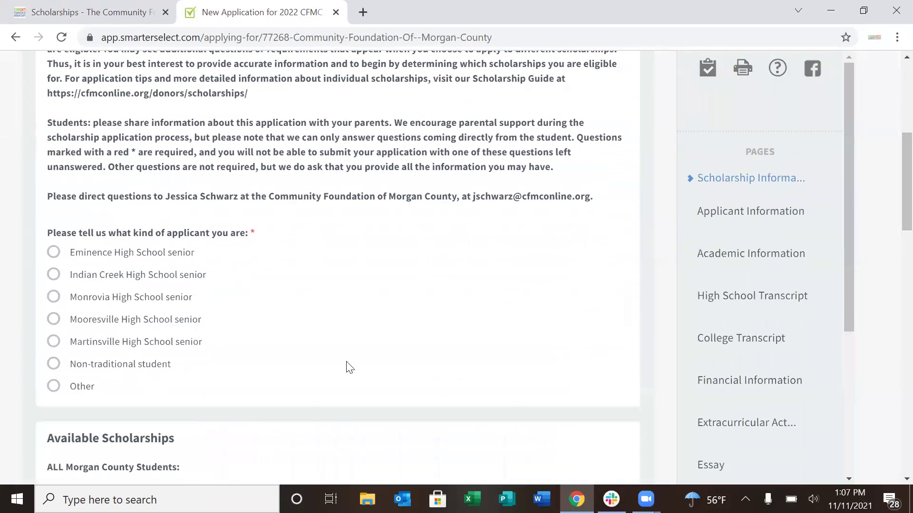
mouse_move(349, 367)
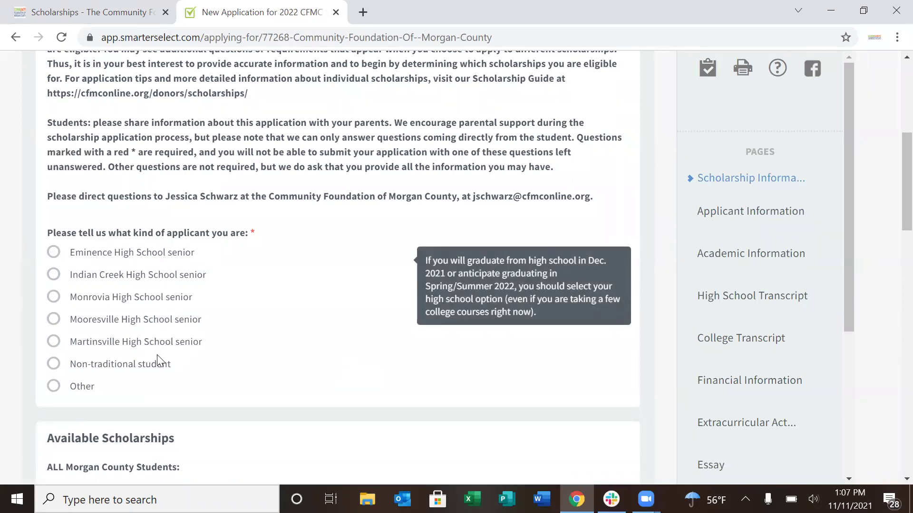
click(99, 367)
click(61, 388)
click(55, 365)
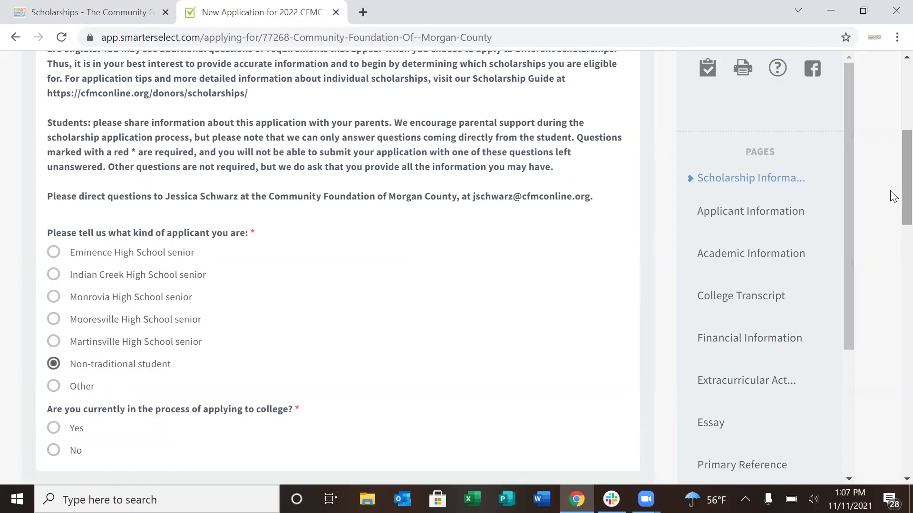
Answer Yes to applying to college, tick Benjamin Elo Memorial Scholarship, and continue
scroll(891, 214, down, 3)
scroll(891, 240, down, 2)
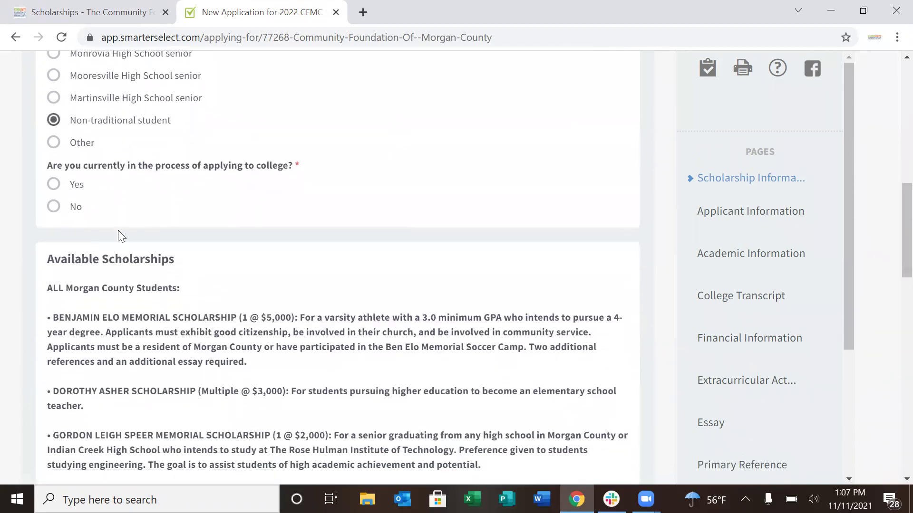
click(54, 188)
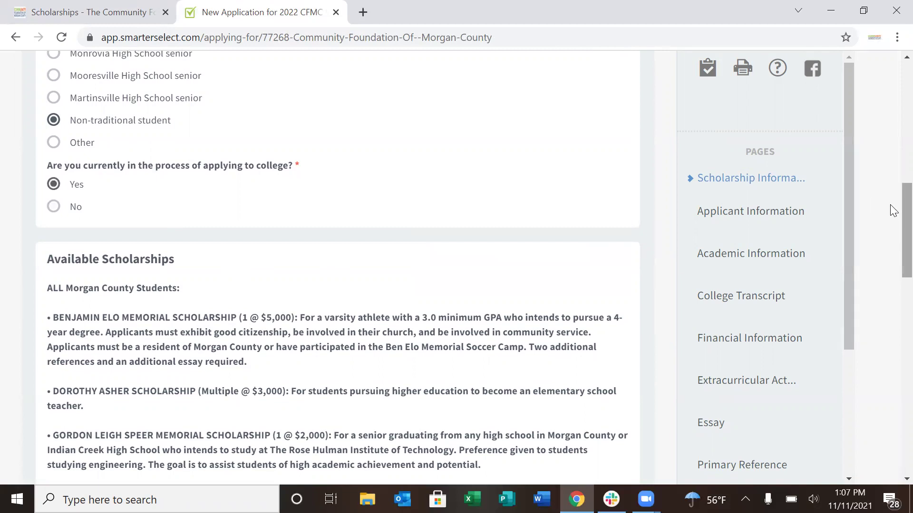
scroll(892, 219, down, 4)
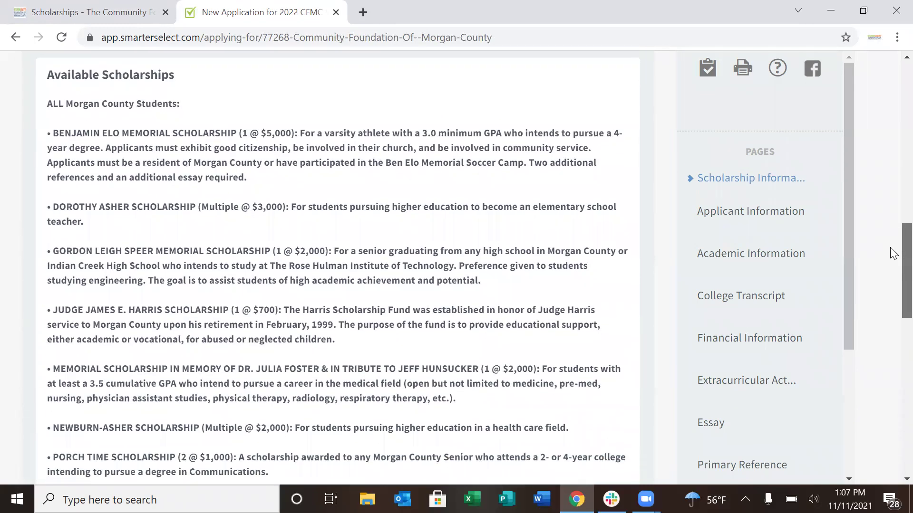
scroll(892, 257, down, 1)
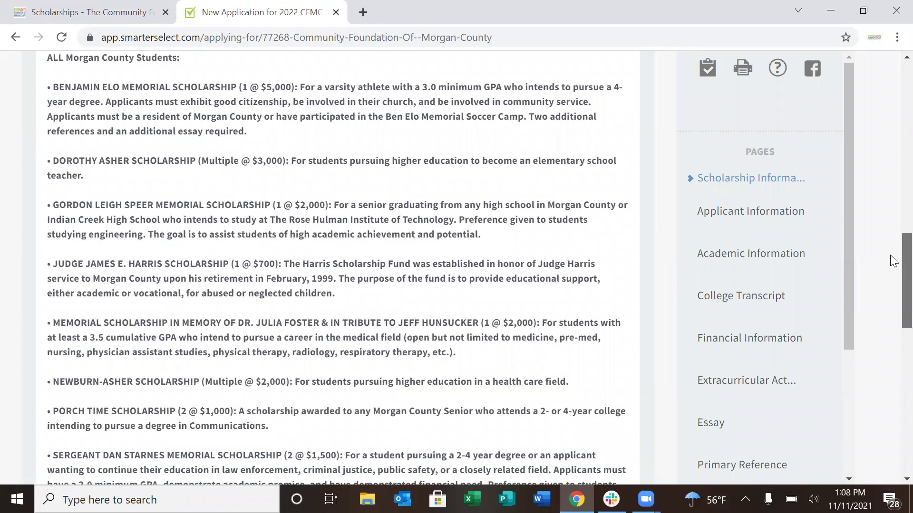
drag(891, 255, 889, 343)
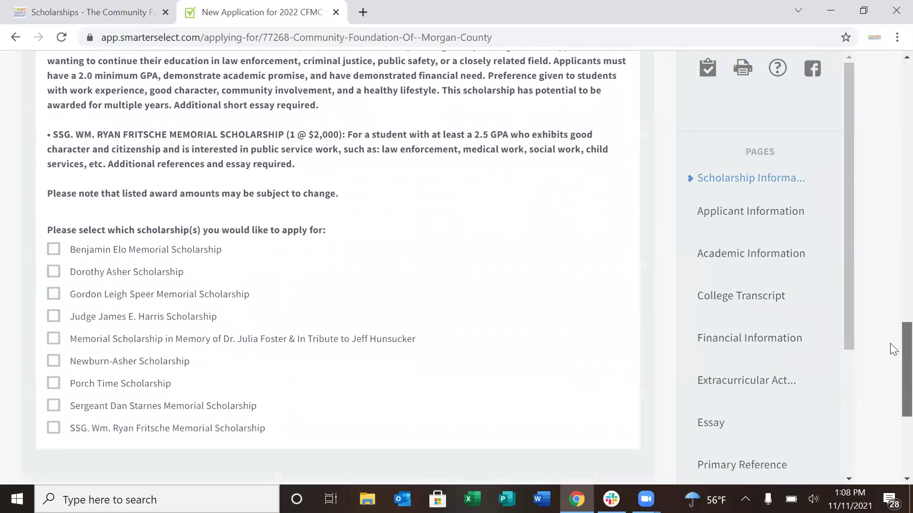
click(55, 252)
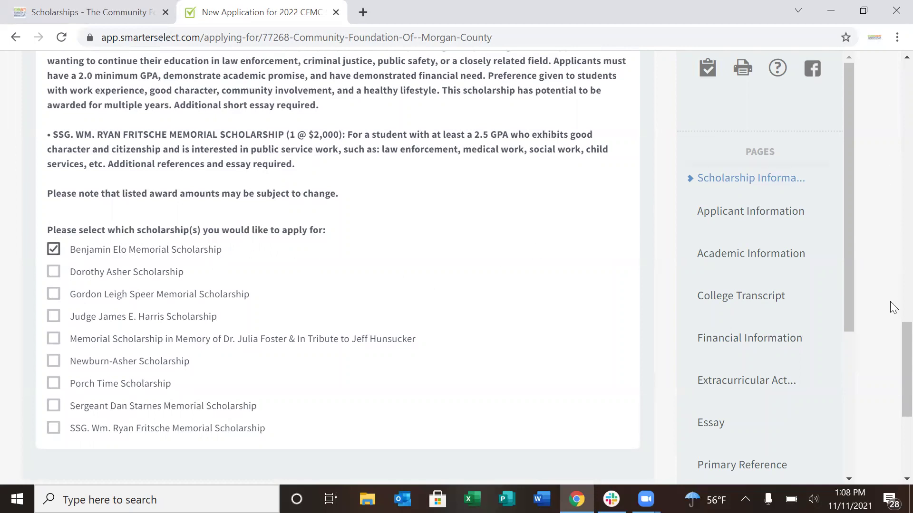
scroll(893, 356, down, 2)
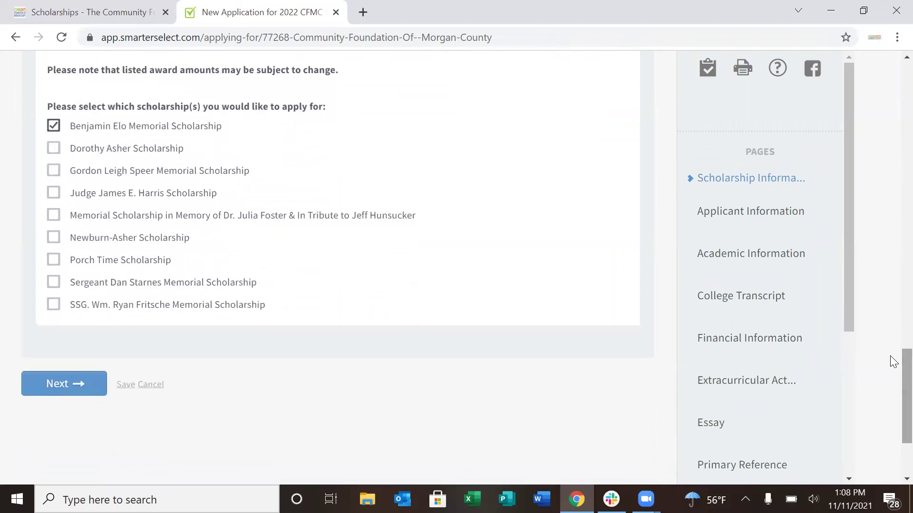
click(76, 386)
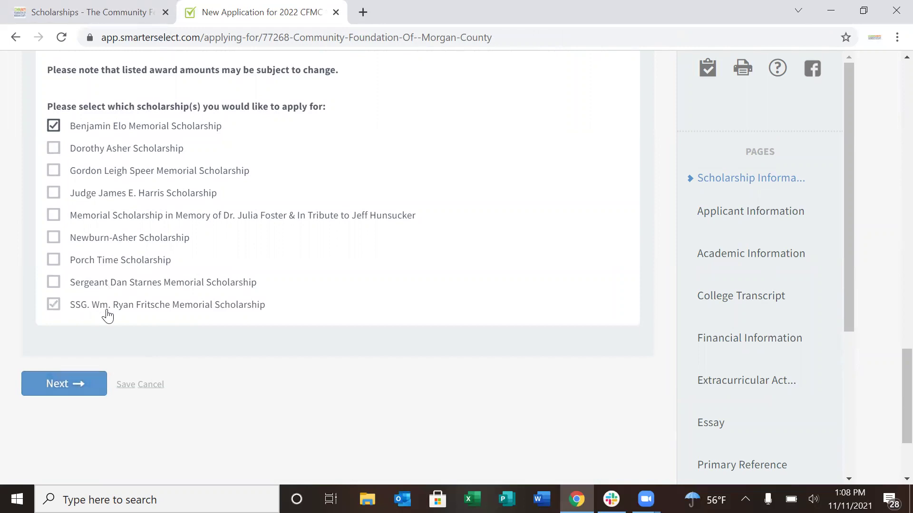
click(67, 385)
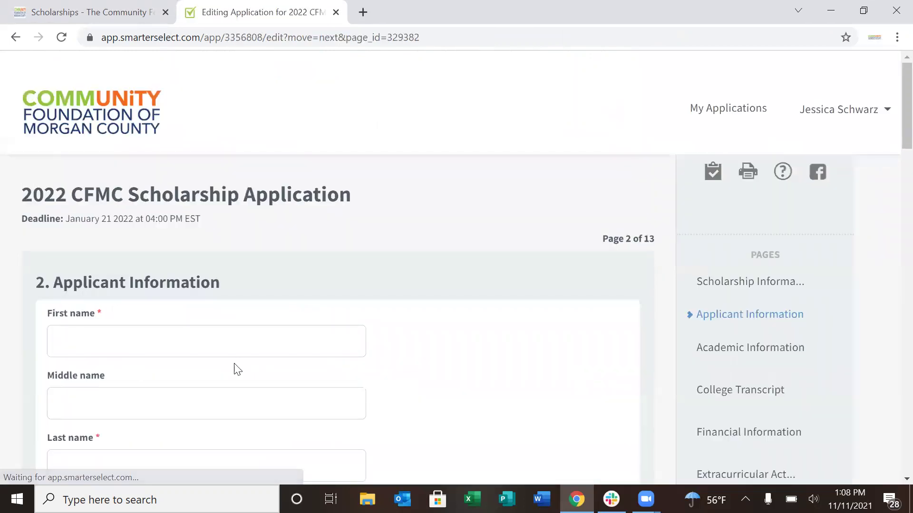
Enter the applicant's first name, last name and preferred name
click(231, 335)
text(Jess)
key(BackSpace)
key(BackSpace)
key(BackSpace)
key(BackSpace)
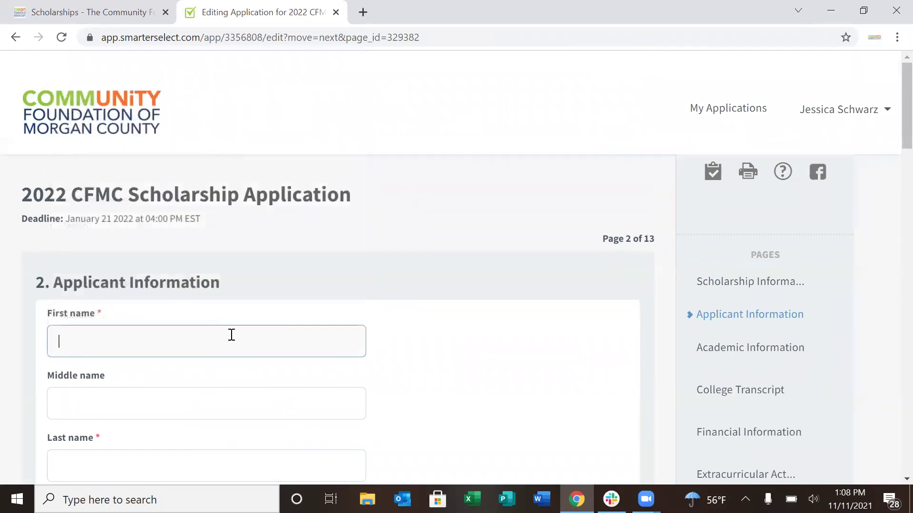
key(Tab)
key(Tab)
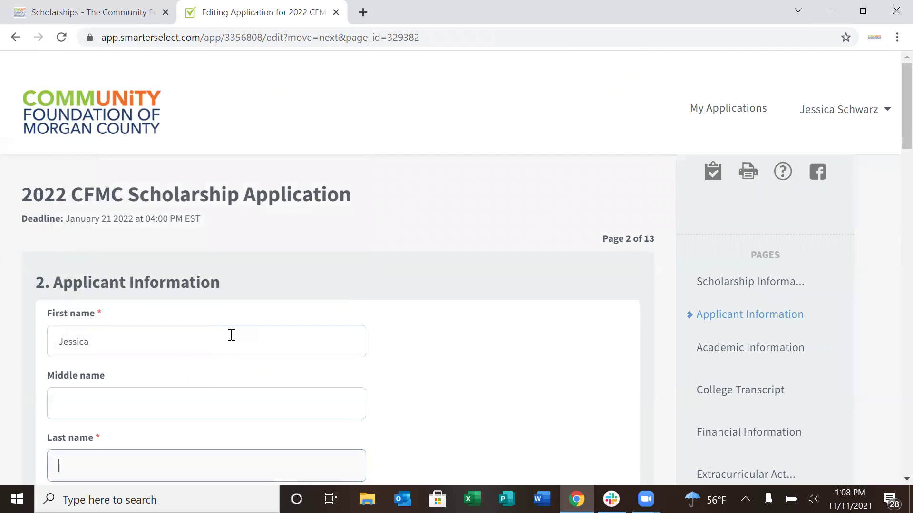
key(Tab)
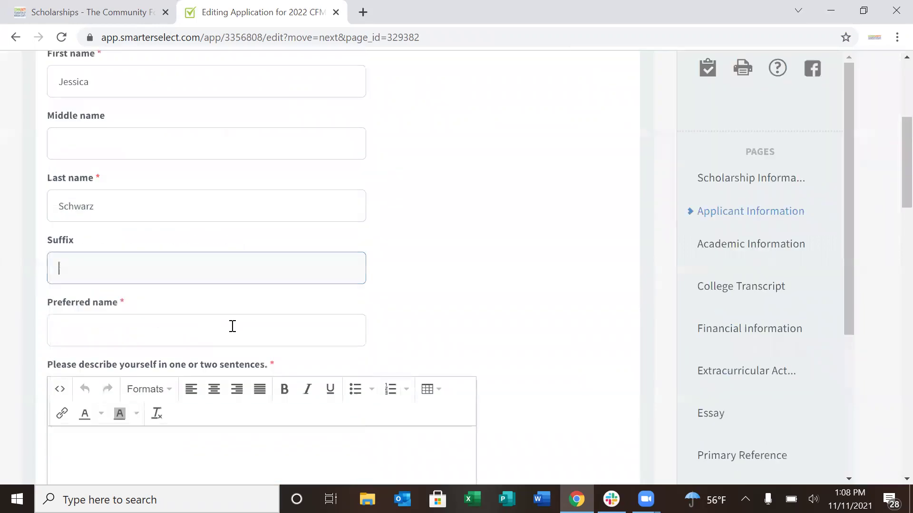
click(136, 323)
text(Jessica)
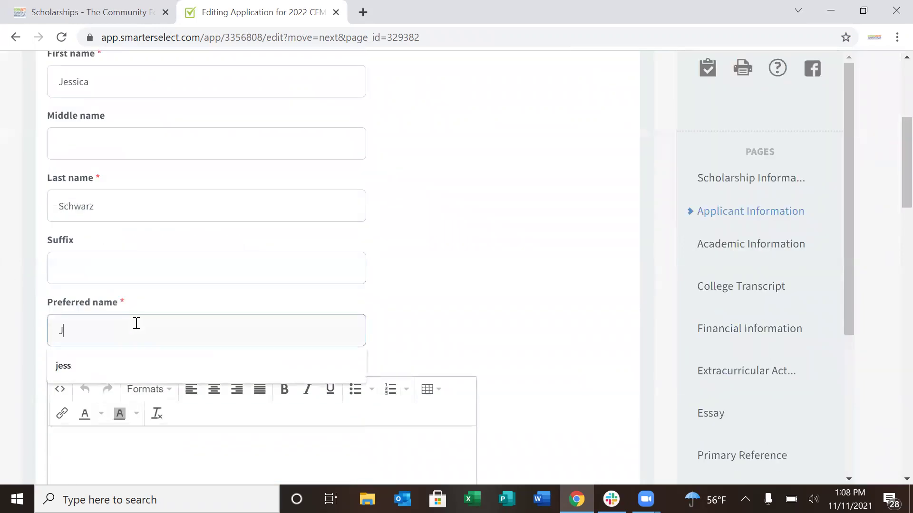
Add the placeholder self-description 'Info here.'
click(260, 442)
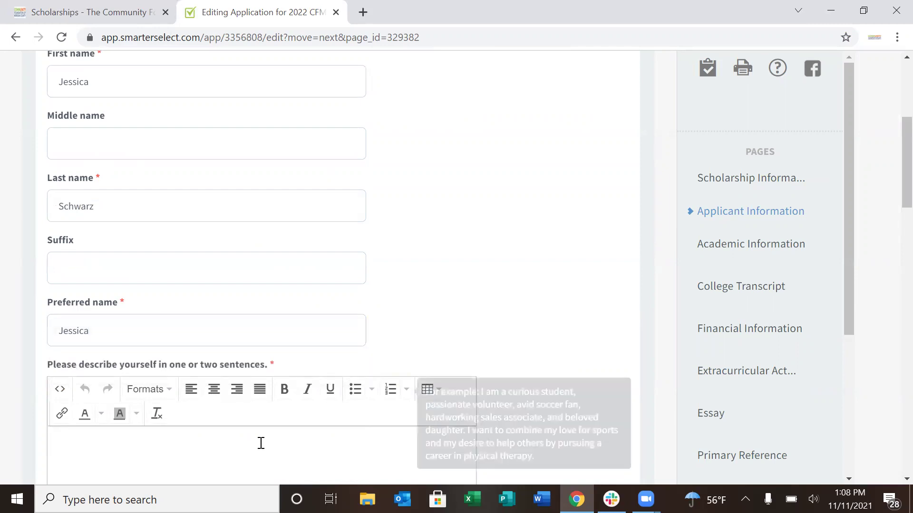
text(Info here.)
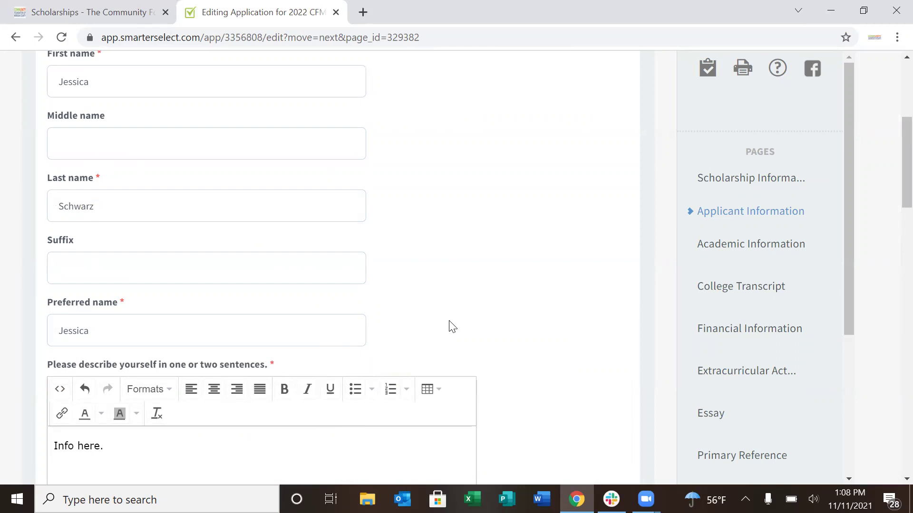
scroll(890, 150, down, 5)
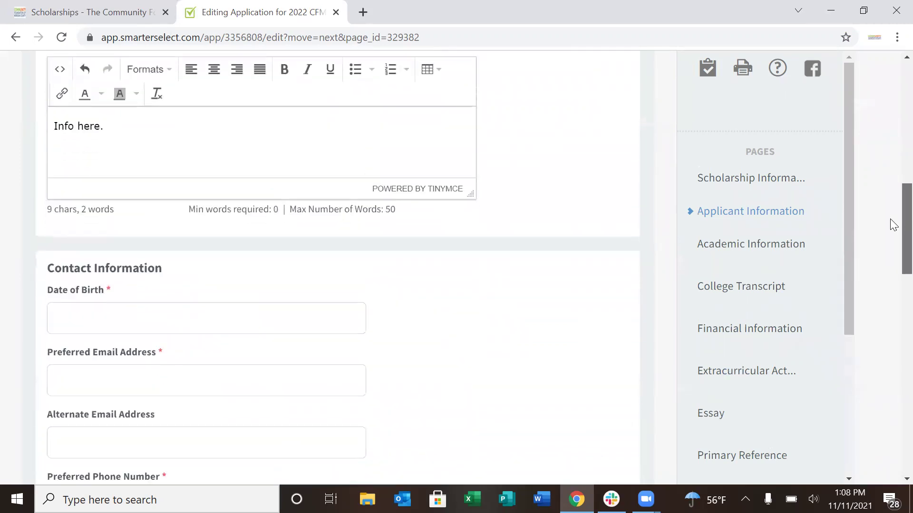
Fill the date of birth and preferred email address from the autofill suggestions
scroll(890, 224, down, 2)
click(359, 237)
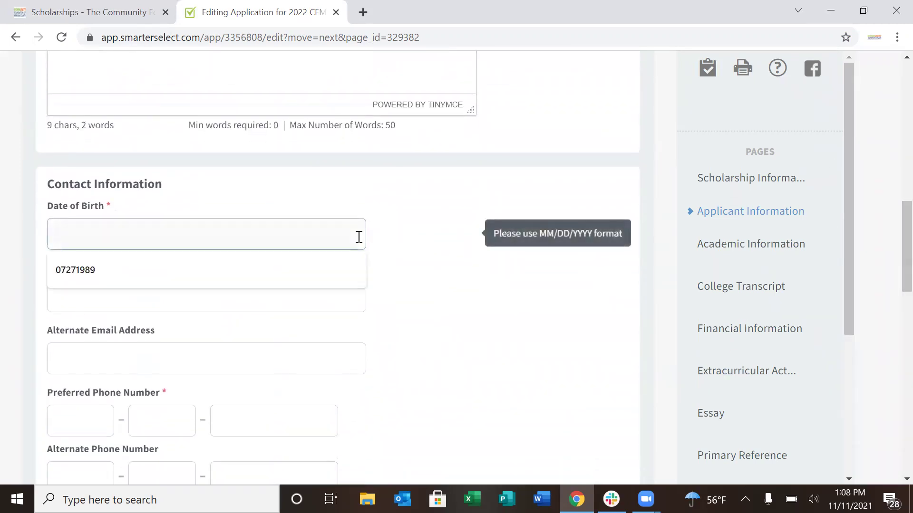
click(281, 274)
click(275, 293)
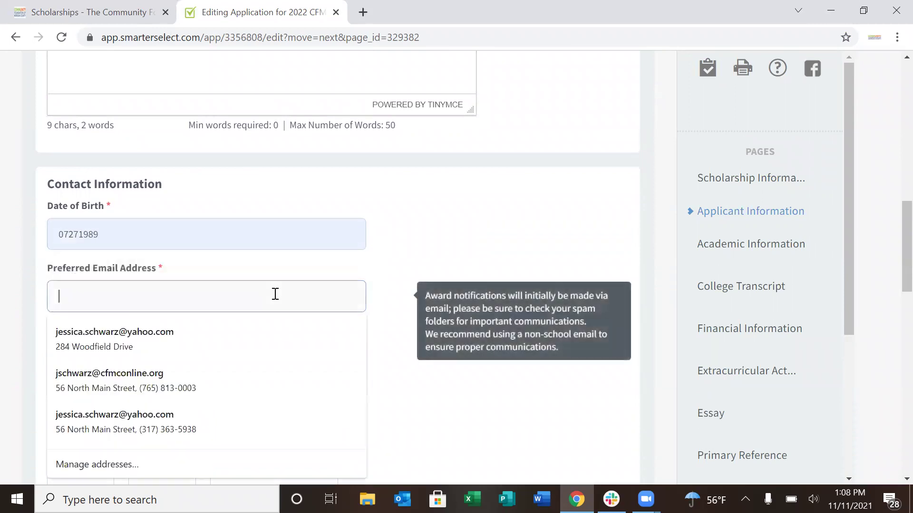
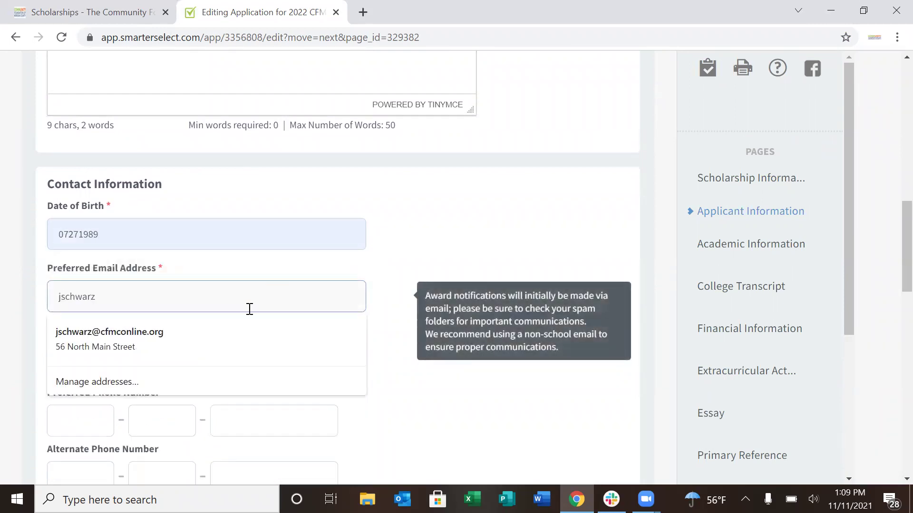
click(201, 346)
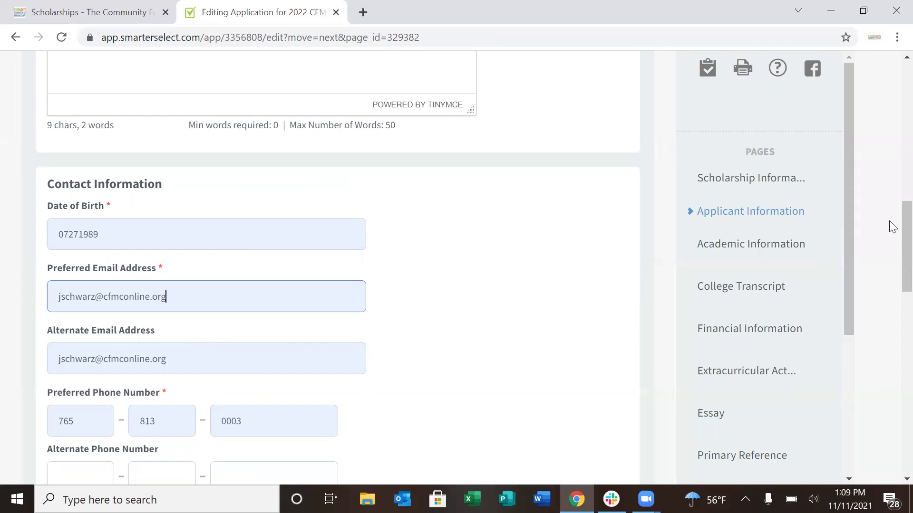
Enter the parent or guardian's full name with relation Mom, then save the page
drag(890, 236, 889, 348)
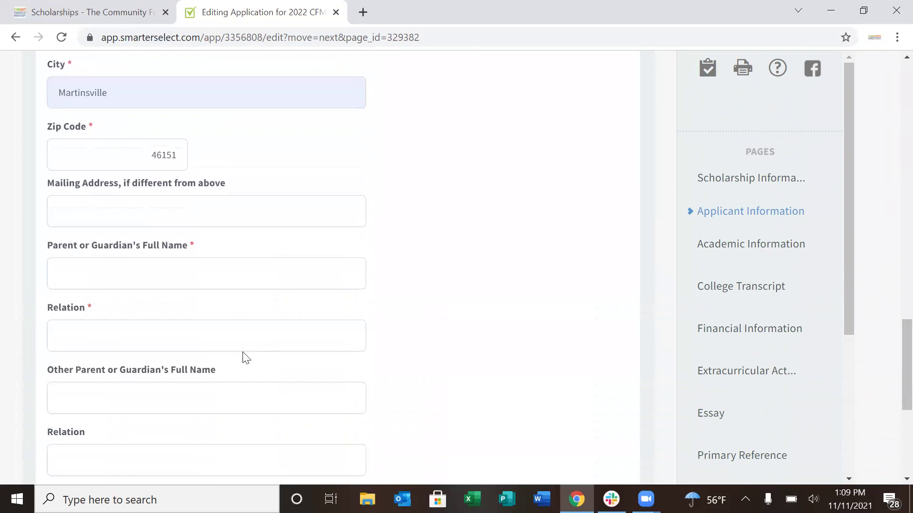
click(250, 280)
key(Tab)
text(Mom)
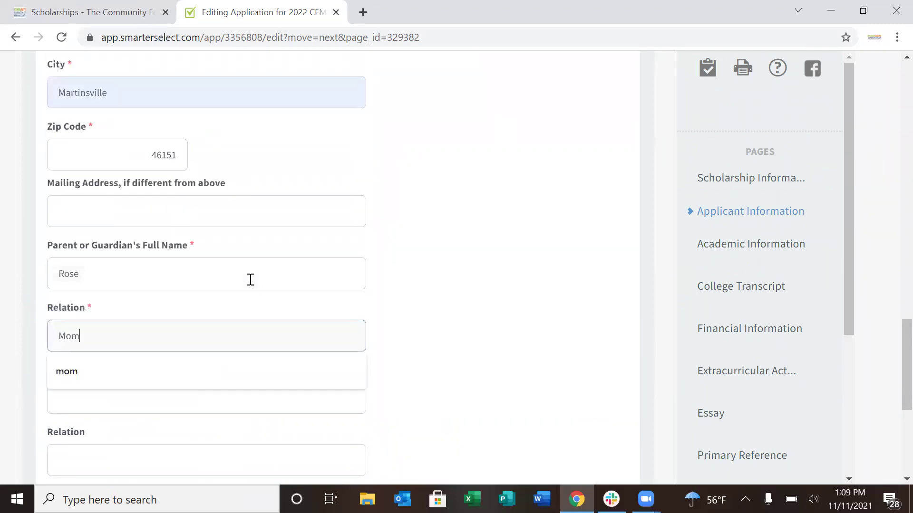
click(250, 279)
key(Tab)
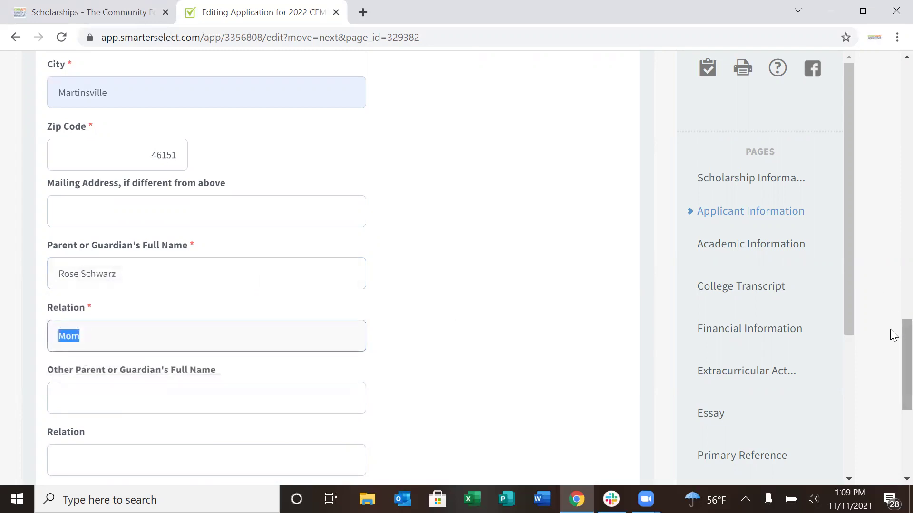
scroll(890, 333, down, 3)
click(166, 379)
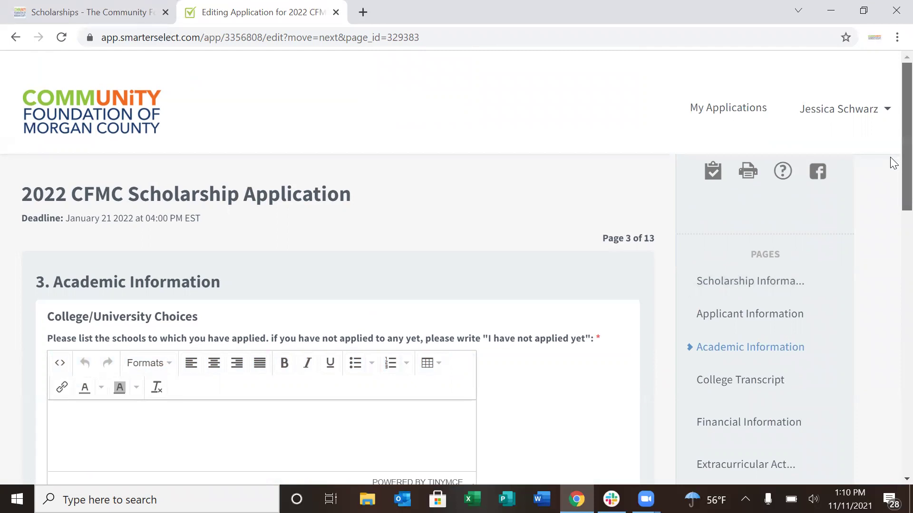
List IU as the school applied to and mark acceptance as Acceptance Pending
scroll(890, 157, down, 1)
scroll(890, 181, down, 1)
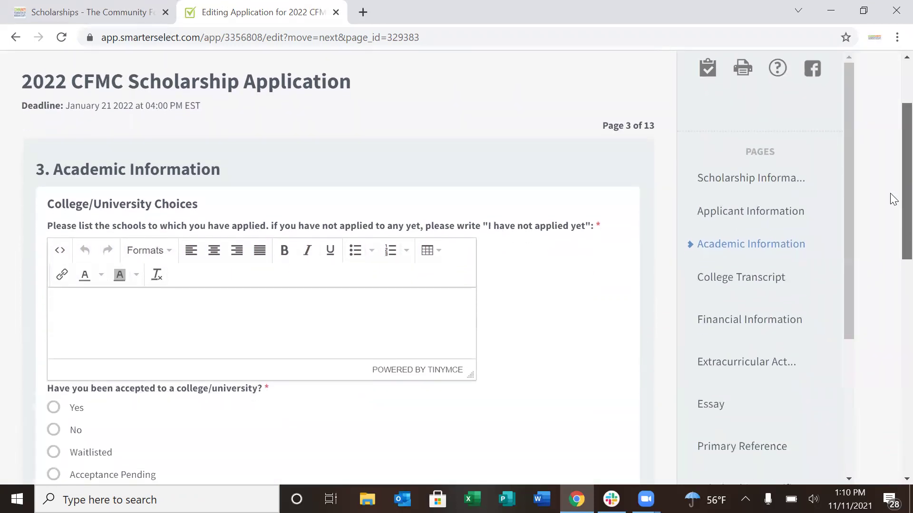
scroll(890, 207, down, 1)
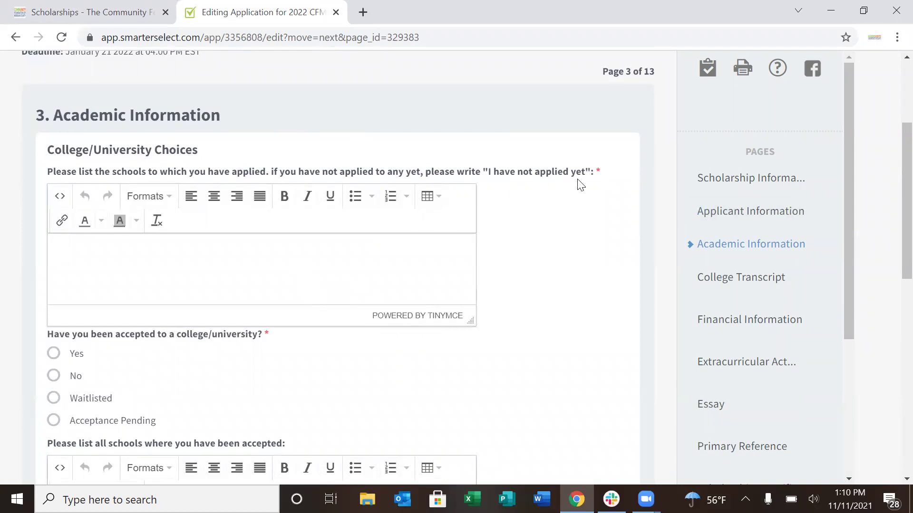
text(IU)
click(50, 423)
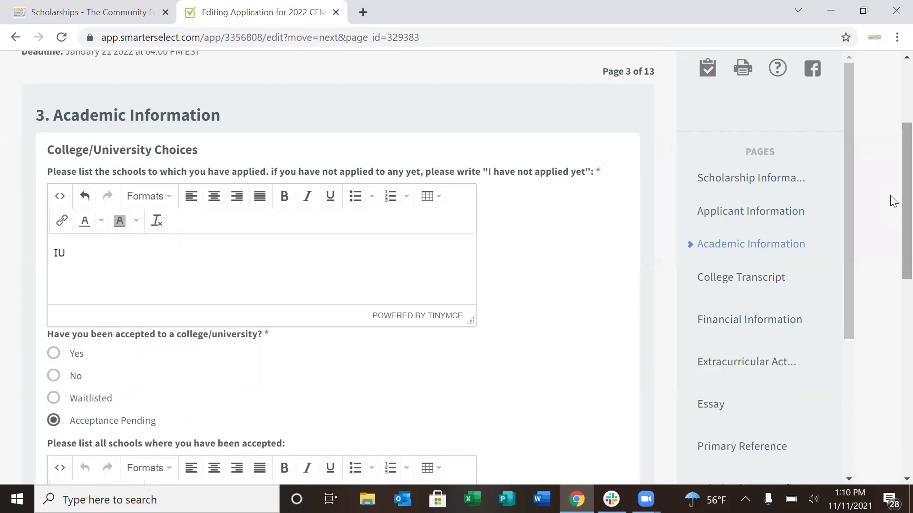
Choose business as the intended major and begin the Degree Sought answer
scroll(893, 217, down, 1)
scroll(893, 216, down, 3)
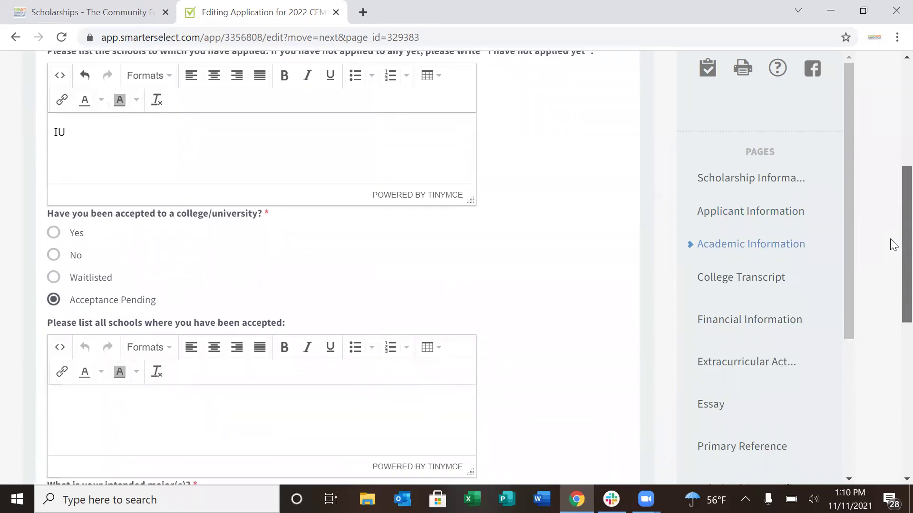
scroll(892, 266, down, 2)
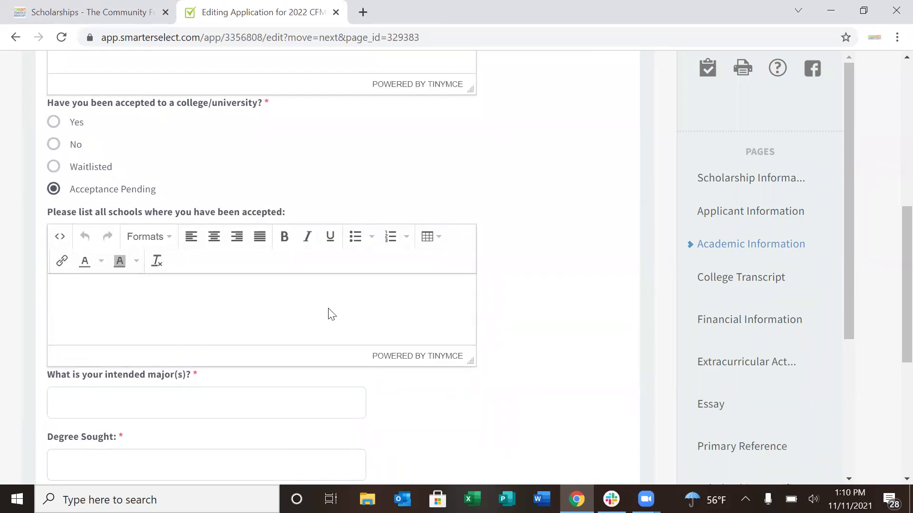
click(261, 404)
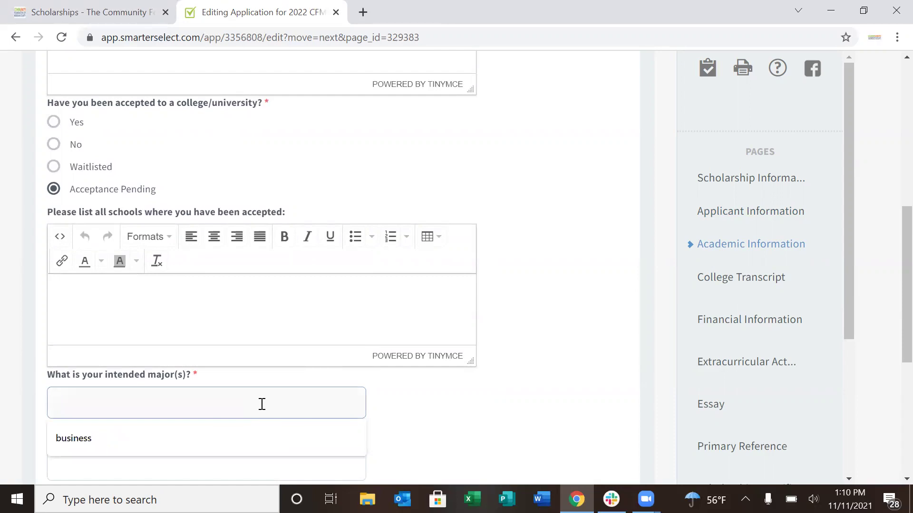
click(201, 433)
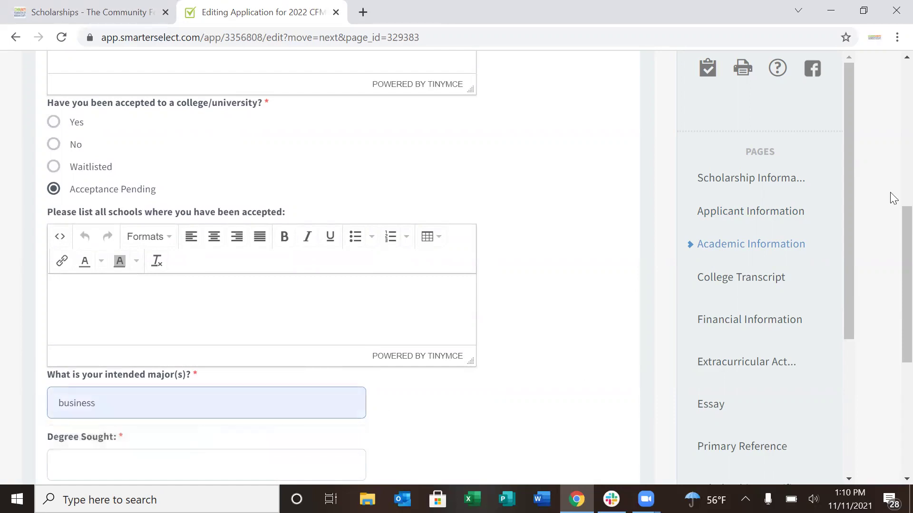
scroll(890, 262, down, 2)
click(328, 372)
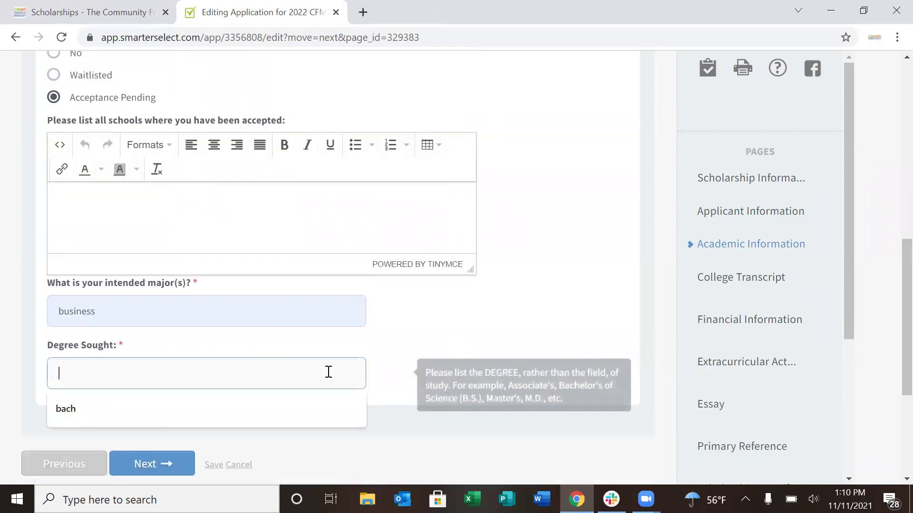
Finish 'bachelor' as the degree sought and save to reach the College Transcript page
text(elor)
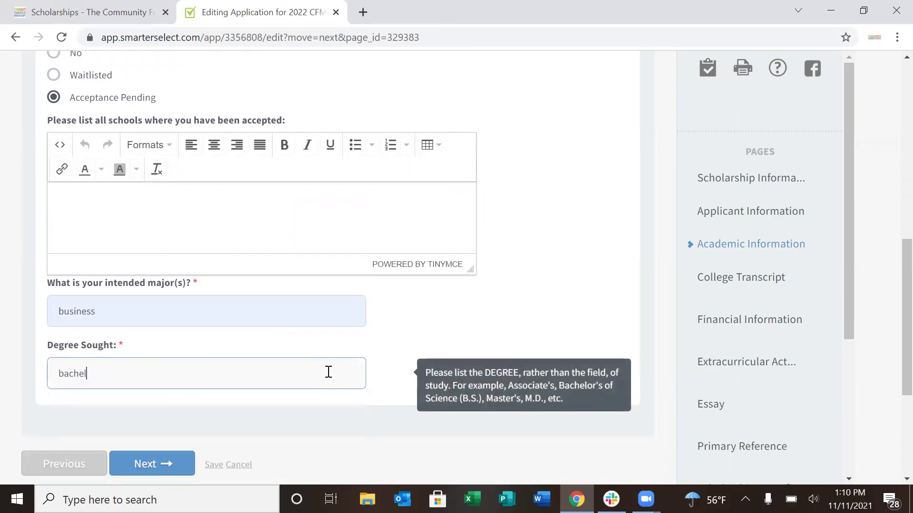
click(170, 465)
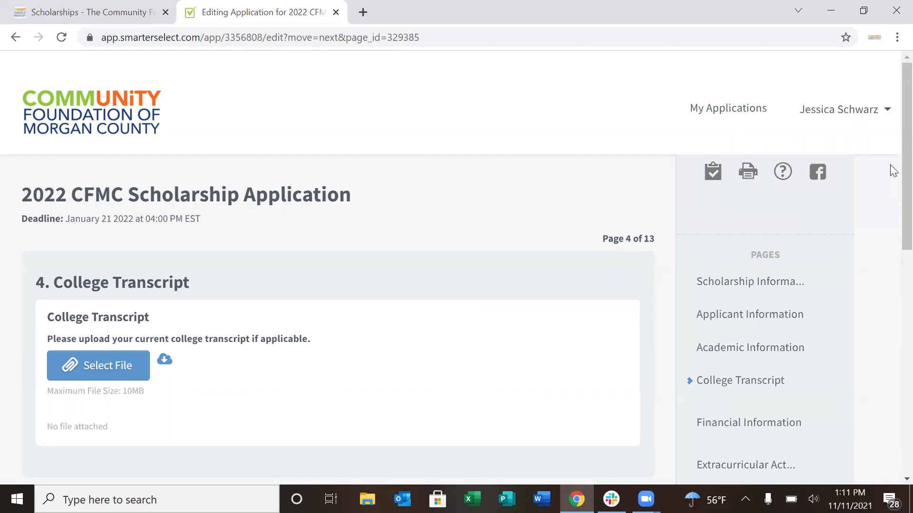
scroll(891, 185, down, 2)
scroll(893, 186, down, 2)
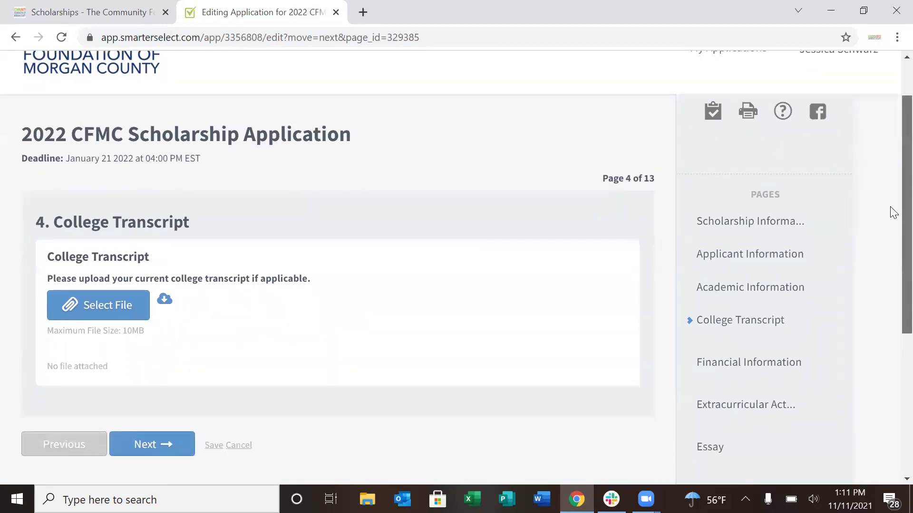
scroll(893, 212, down, 1)
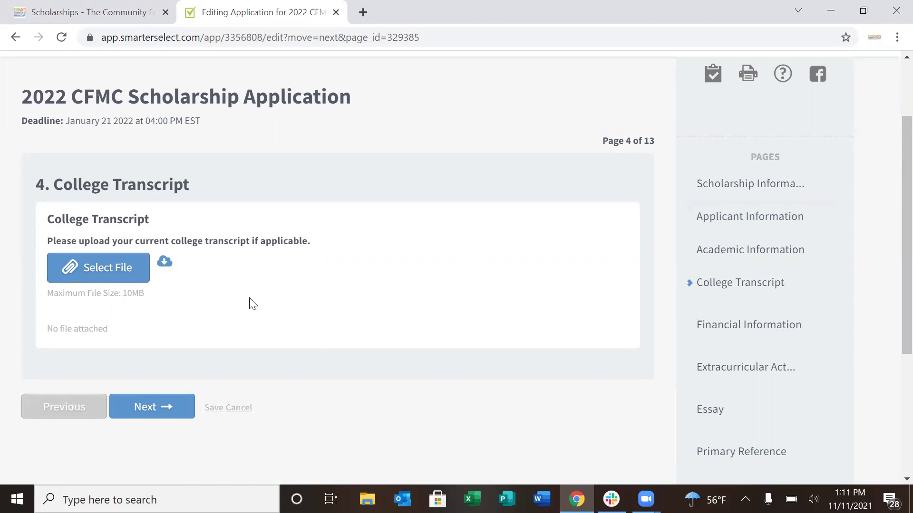
Skip the transcript upload and enter 'info here' as the Financial Information essay
click(163, 408)
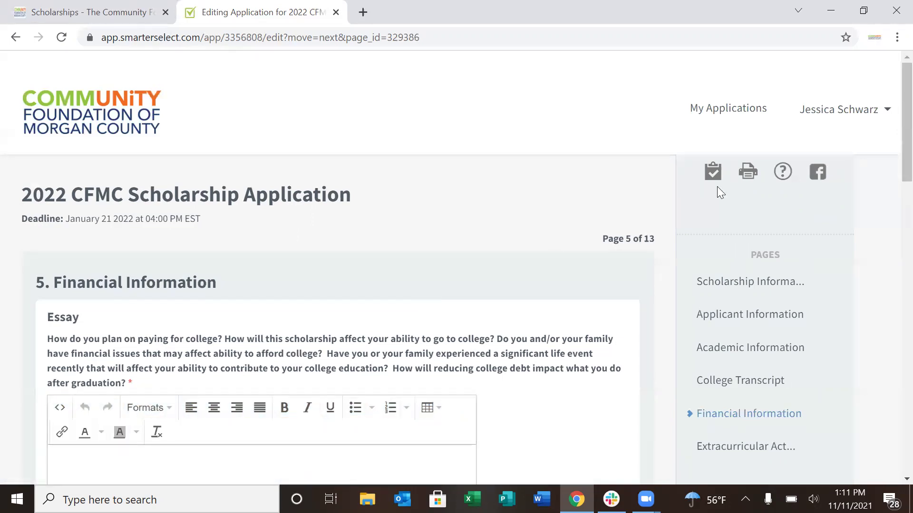
scroll(893, 143, down, 2)
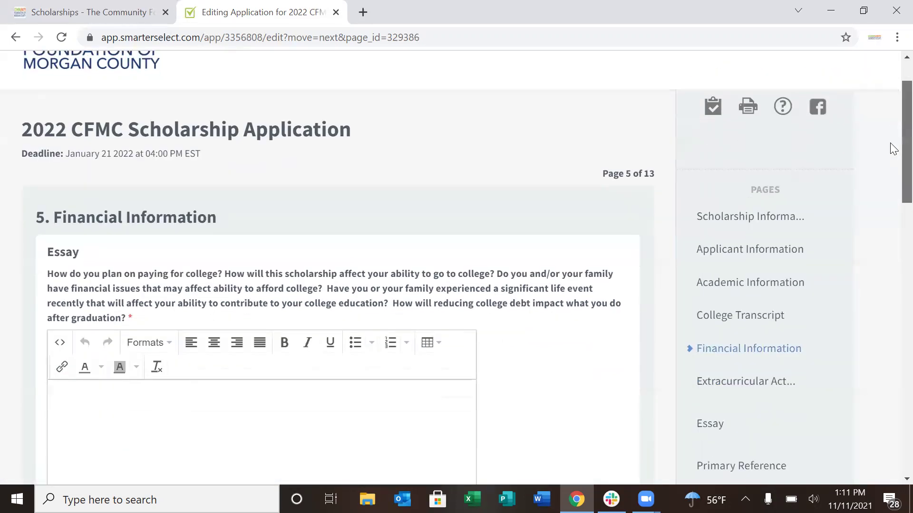
scroll(890, 156, down, 2)
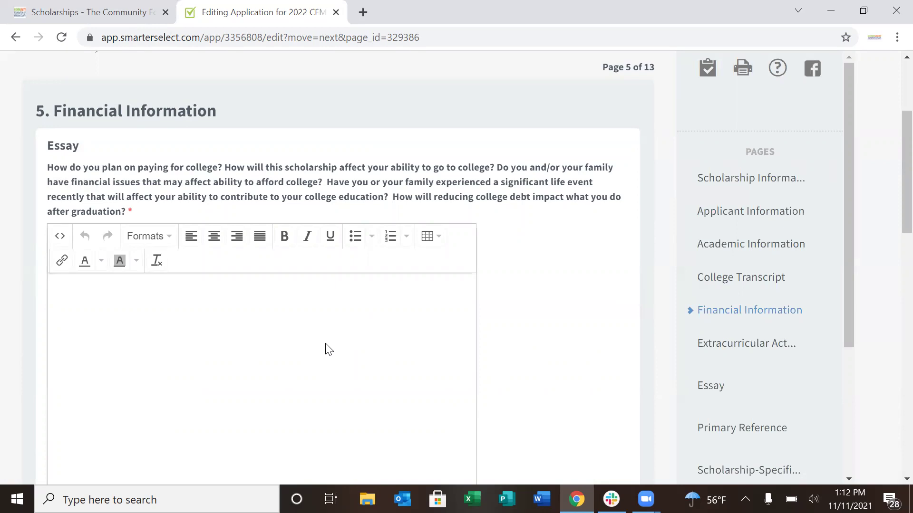
text(info here)
drag(891, 237, 892, 378)
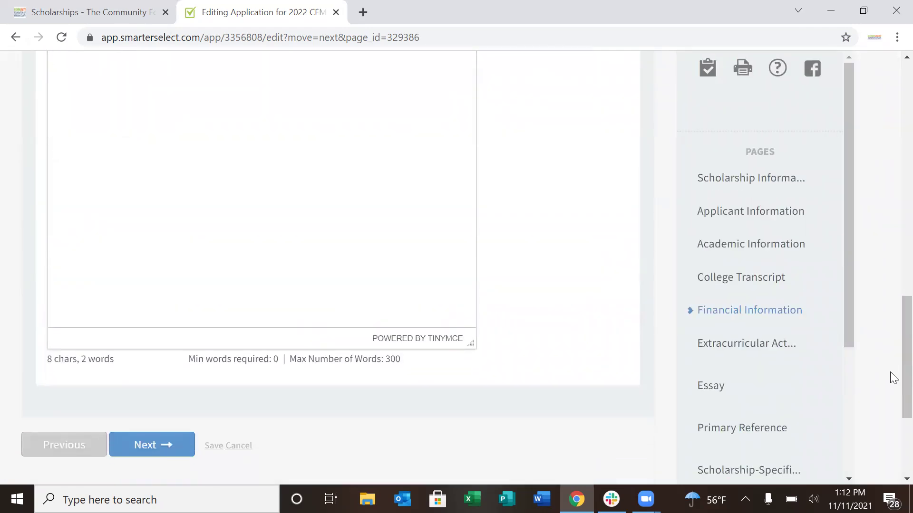
Save the financial essay and enter 'info here' in the activities answer box
click(167, 454)
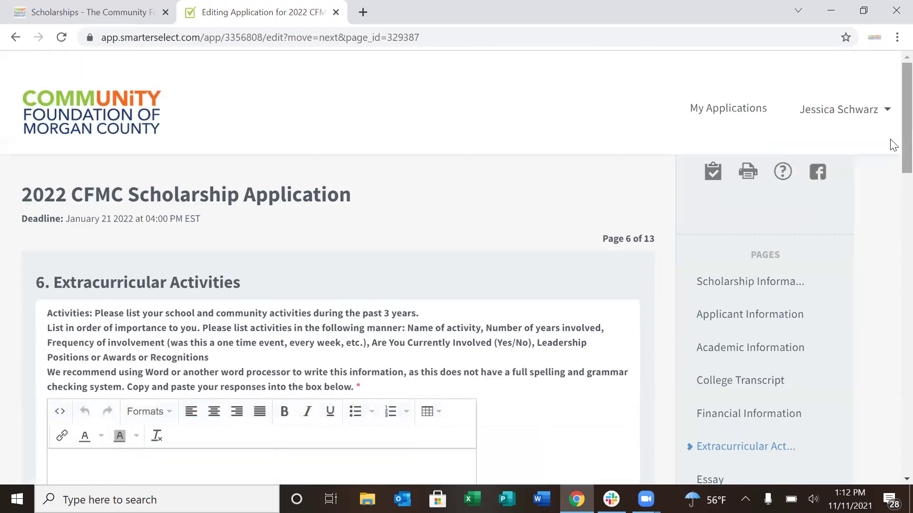
drag(906, 119, 891, 179)
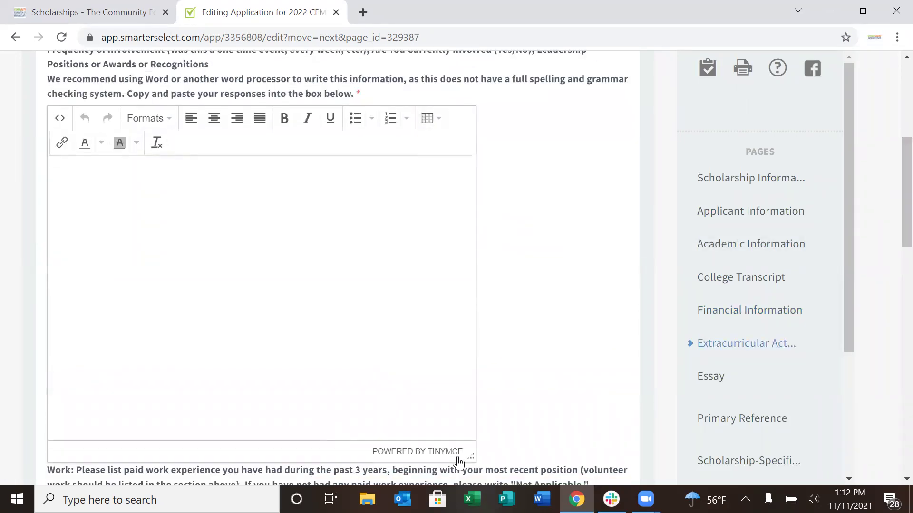
mouse_move(440, 432)
drag(889, 202, 893, 177)
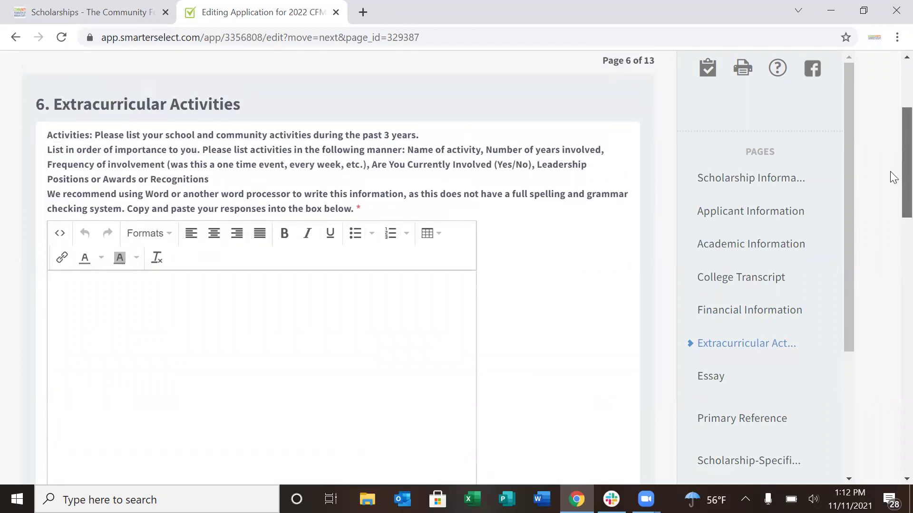
click(285, 316)
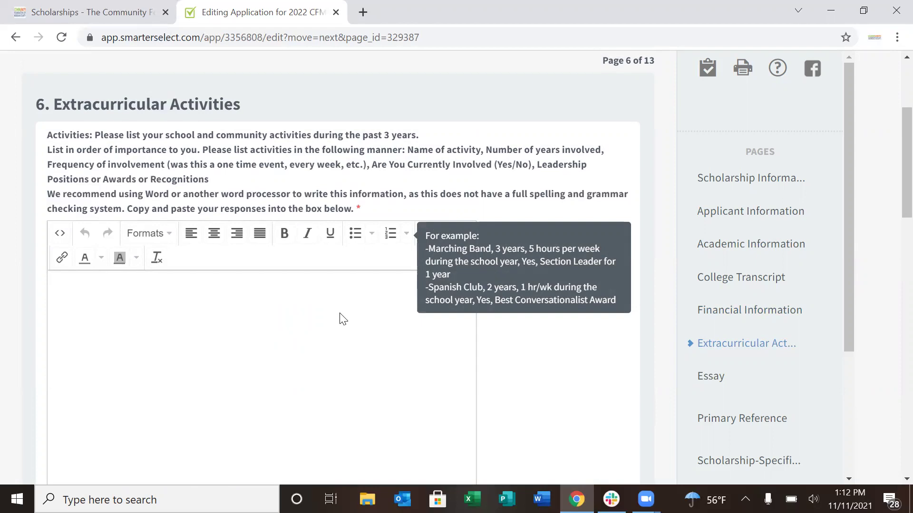
text(info here)
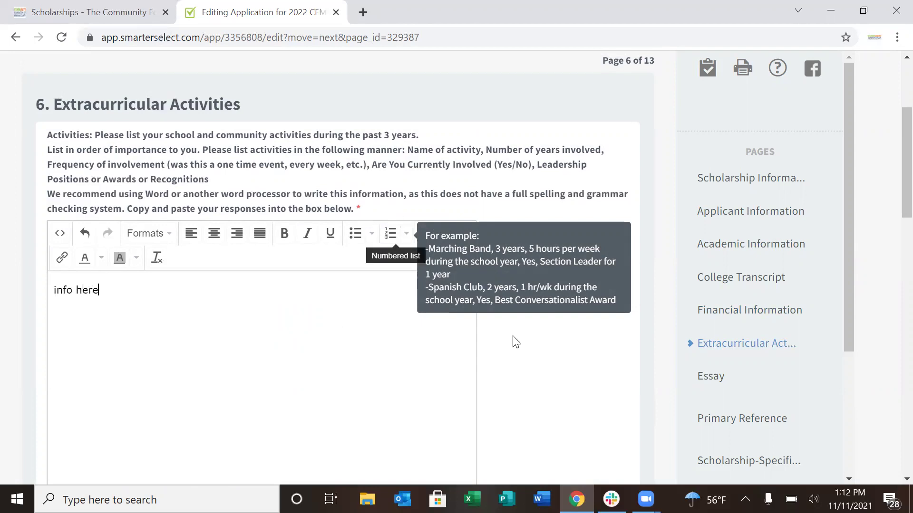
scroll(890, 199, down, 9)
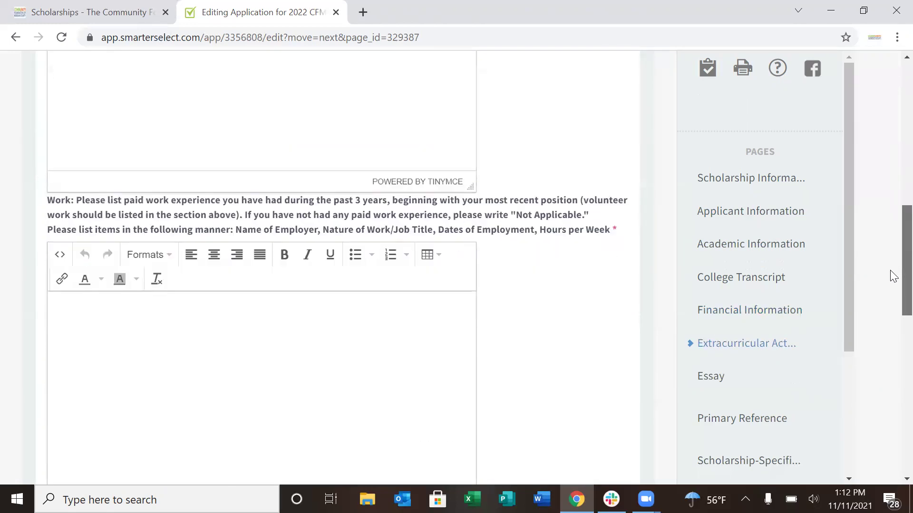
Answer Work with 'Not Applicable.' and Volunteering with 'N/A', then save the page
click(255, 295)
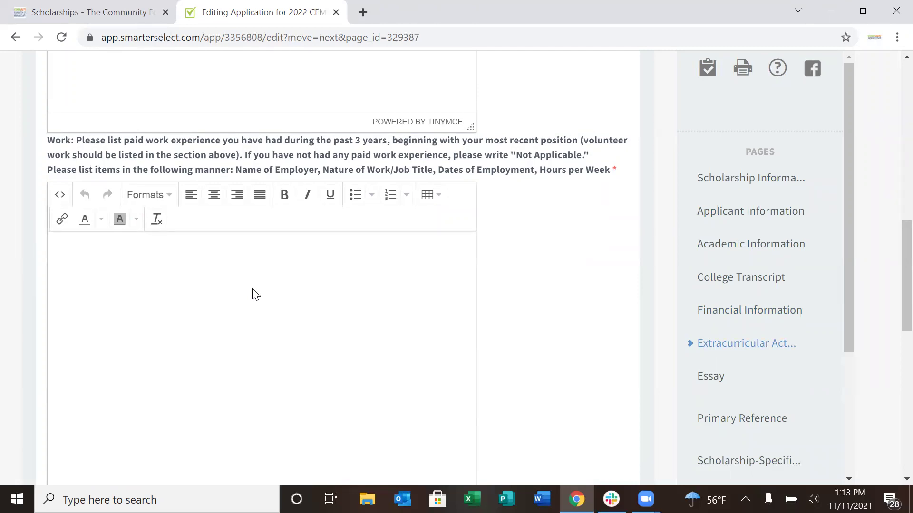
text(Not APplicable)
key(BackSpace)
key(BackSpace)
key(BackSpace)
key(BackSpace)
key(BackSpace)
key(BackSpace)
key(BackSpace)
key(BackSpace)
key(BackSpace)
text(pplicable.)
drag(890, 291, 890, 373)
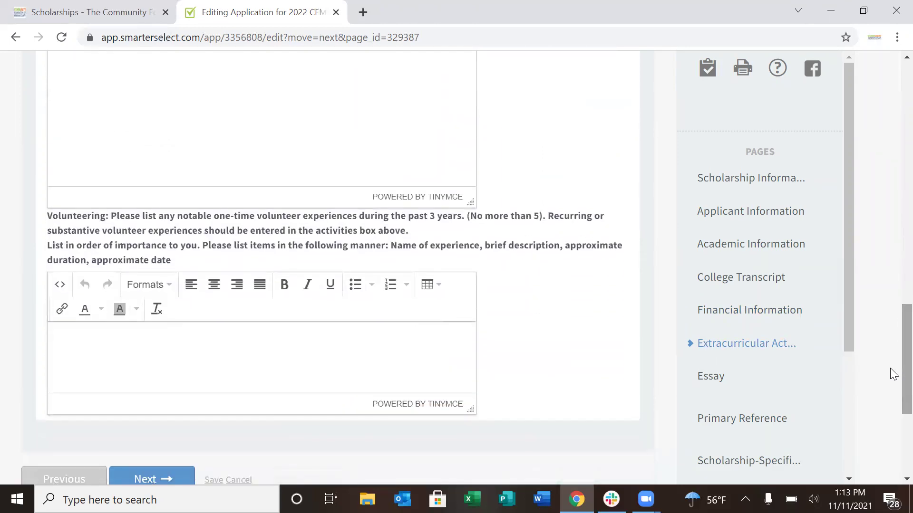
click(360, 346)
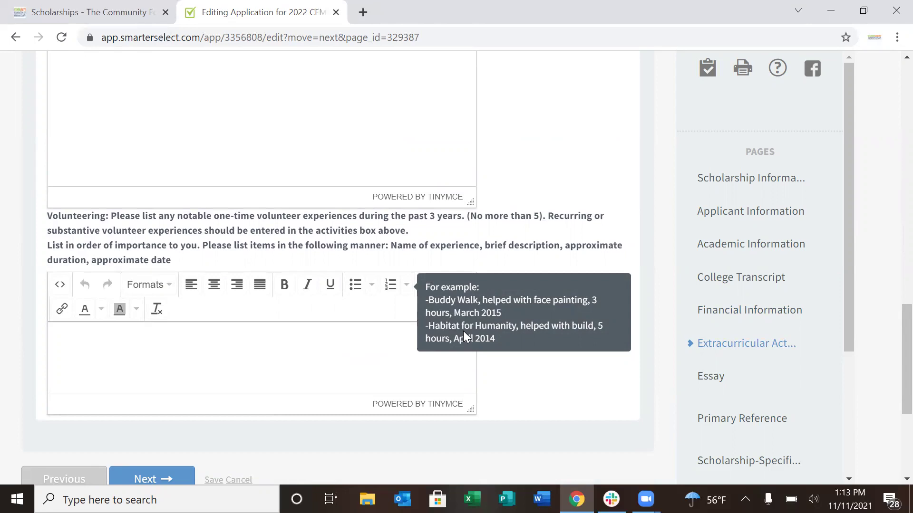
click(331, 361)
text(N/A)
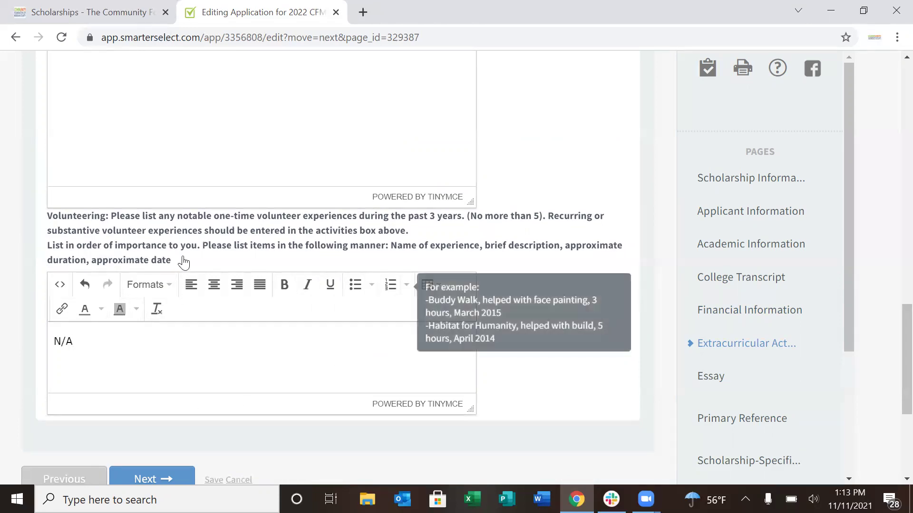
click(176, 481)
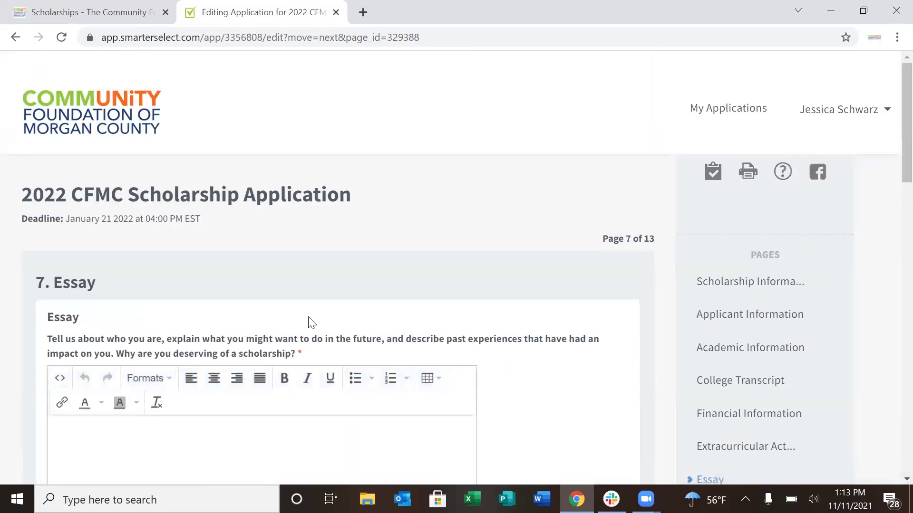
Type 'Info here.' as the Essay answer and scroll down to the word counter
scroll(891, 164, down, 1)
scroll(893, 171, down, 3)
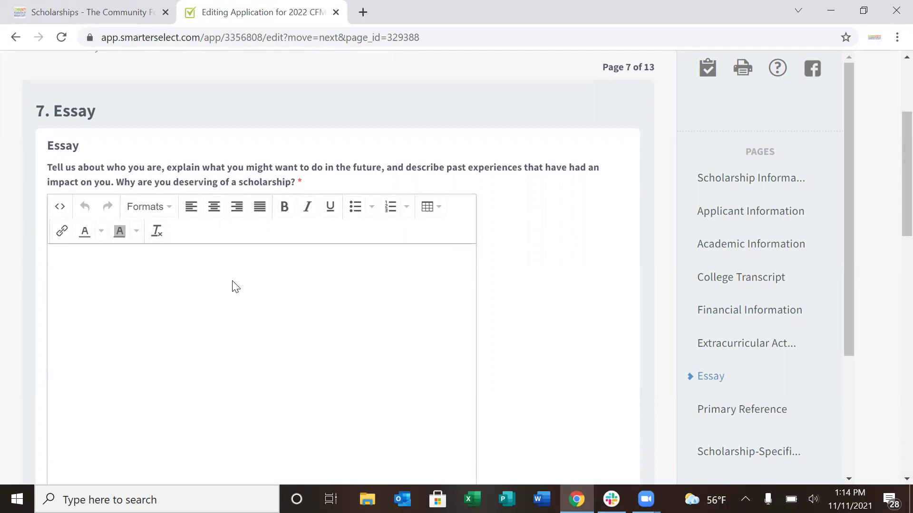
text(Info here.)
drag(892, 189, 890, 373)
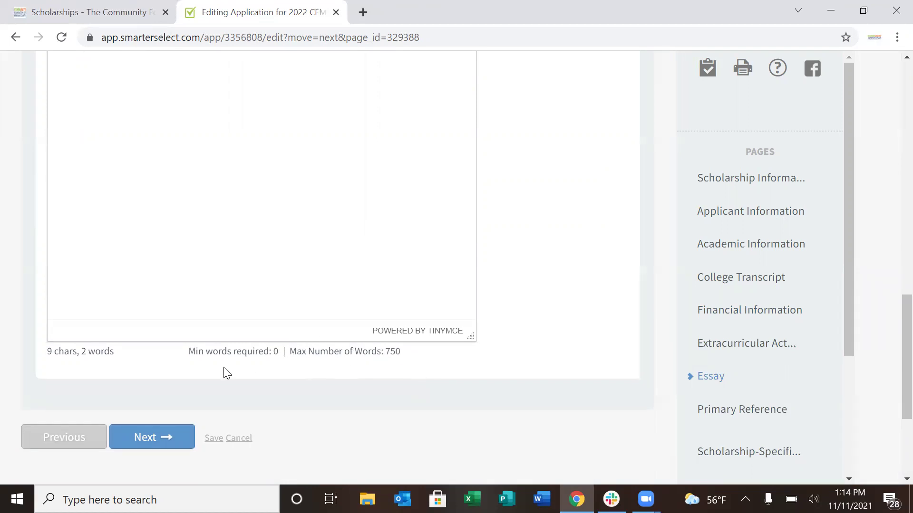
Advance to the Primary Reference page and scroll down to its contact fields
click(158, 441)
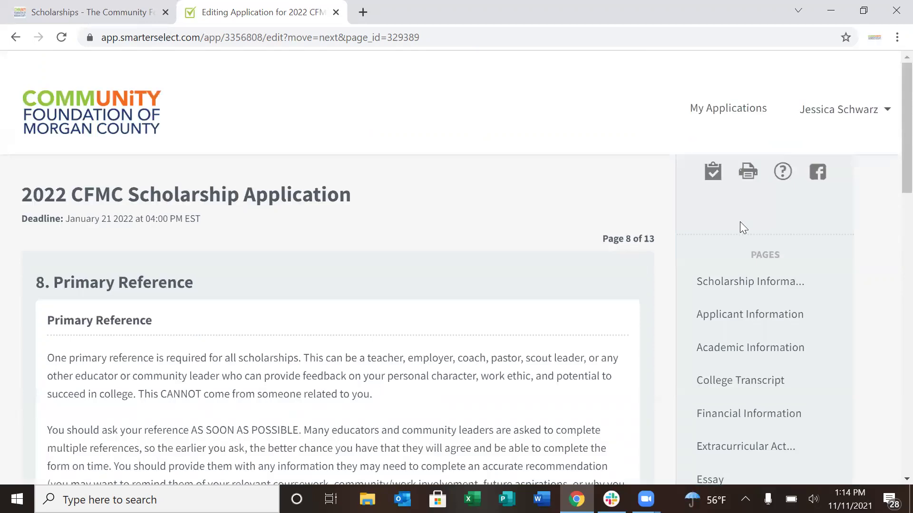
scroll(892, 135, down, 1)
scroll(889, 131, down, 3)
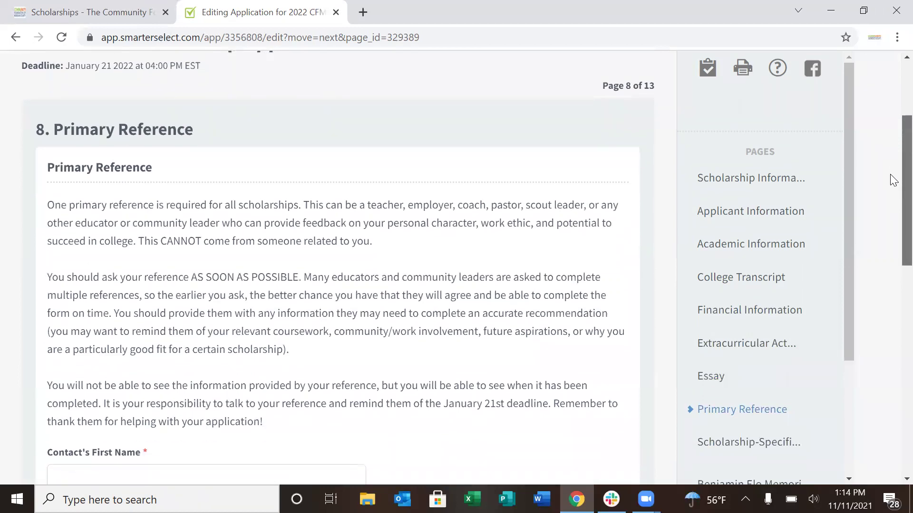
scroll(893, 185, down, 1)
scroll(892, 192, down, 1)
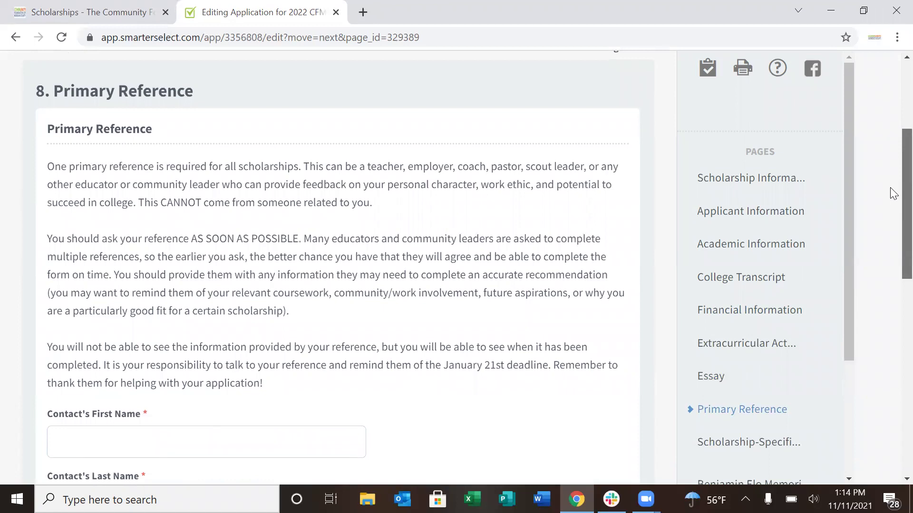
scroll(892, 195, down, 1)
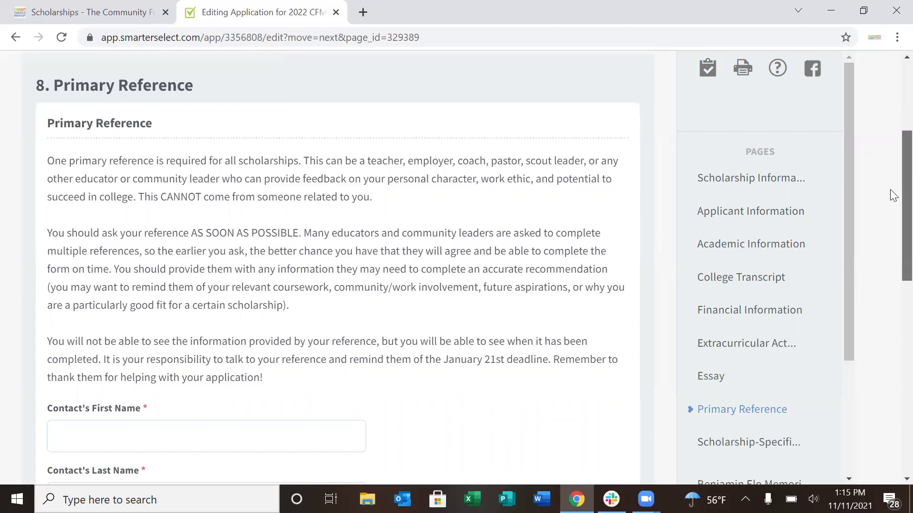
scroll(891, 205, down, 4)
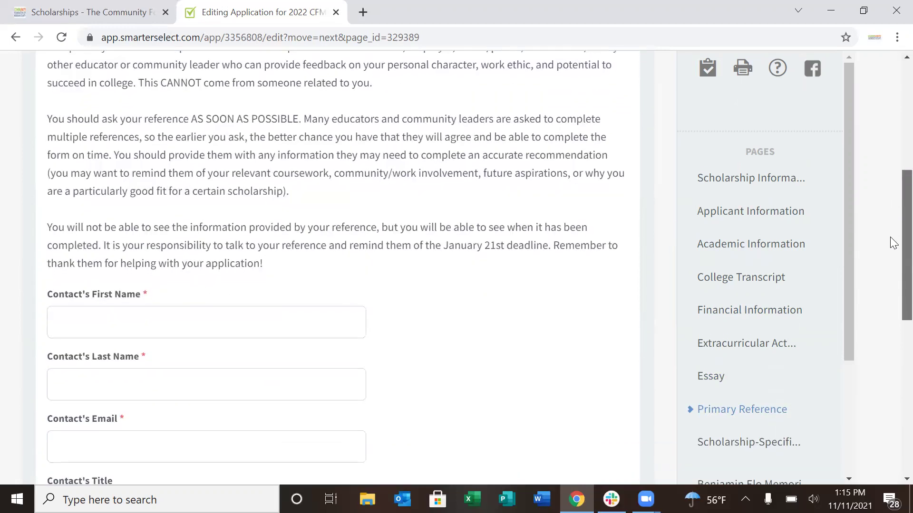
Enter the reference contact as 'First' 'Last' with their e-mail address, then continue
click(218, 250)
text(First)
key(Tab)
text(Last)
key(Tab)
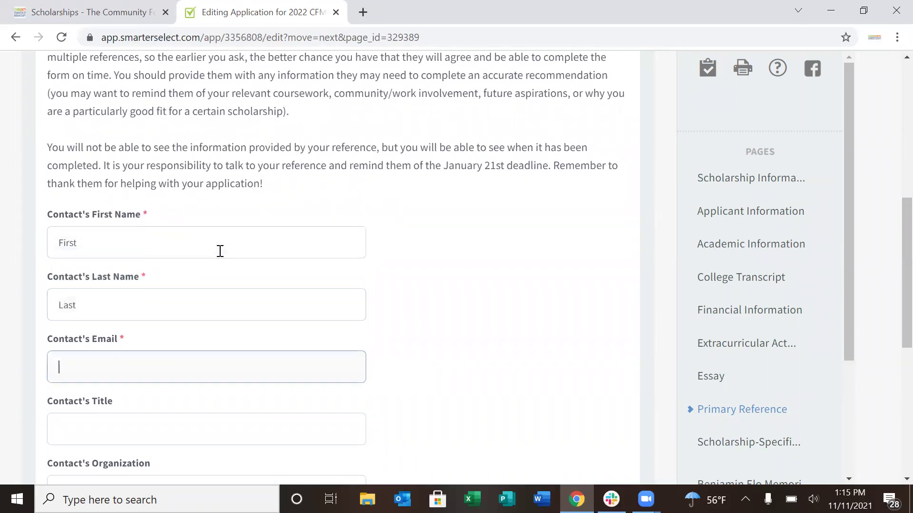
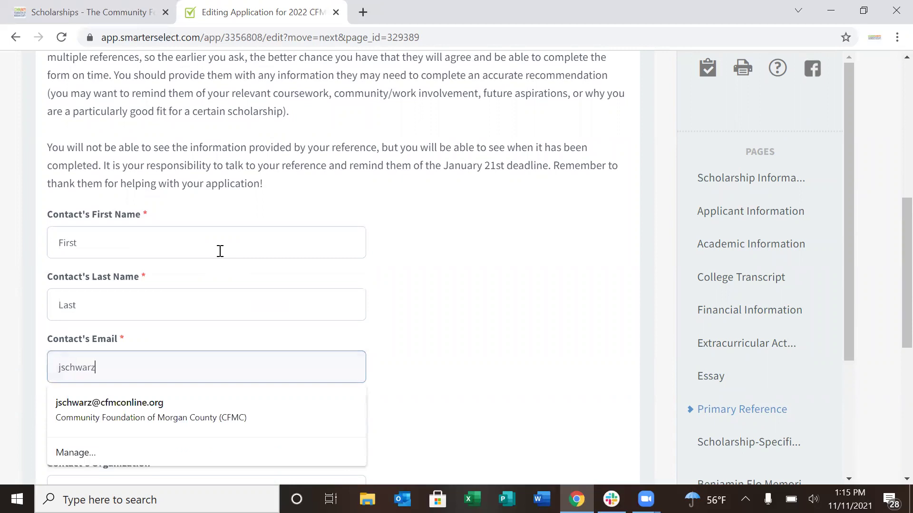
click(500, 326)
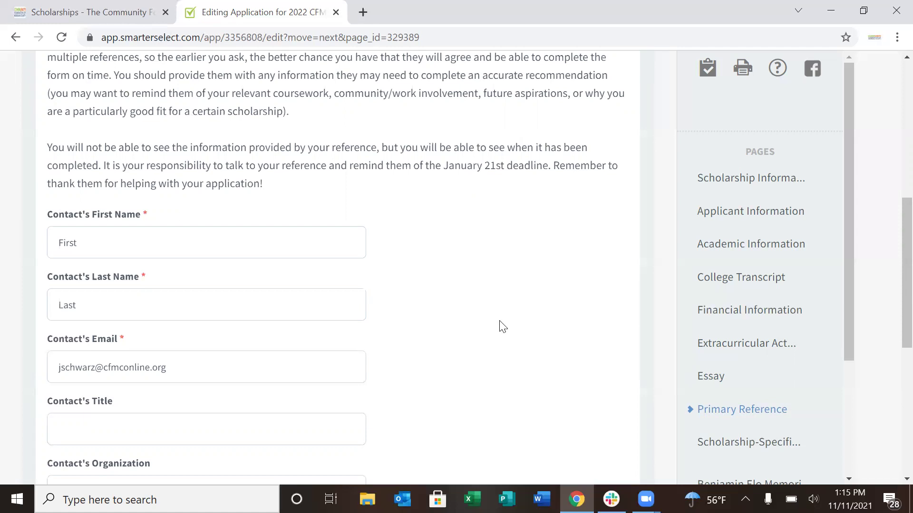
scroll(891, 237, down, 4)
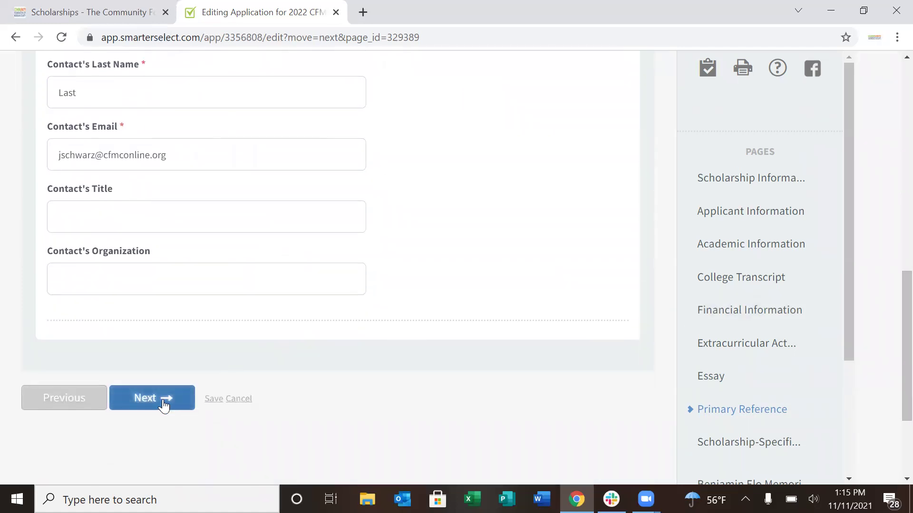
click(162, 399)
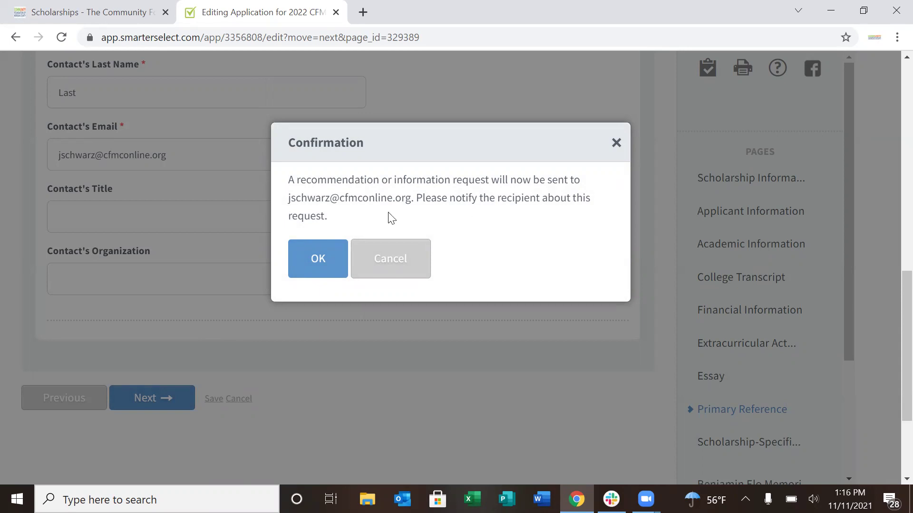
Confirm sending the primary reference request and scroll to the Scholarship-Specific Questions
click(324, 259)
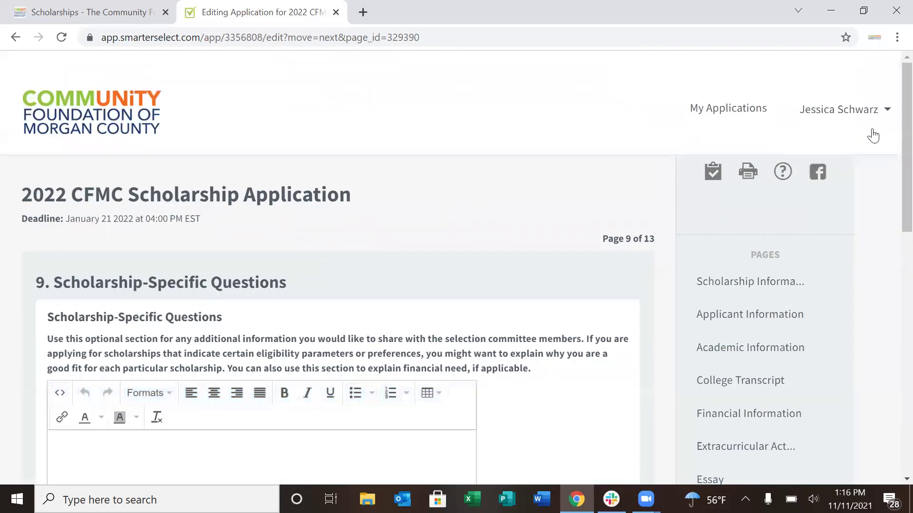
scroll(889, 142, down, 3)
scroll(891, 171, down, 2)
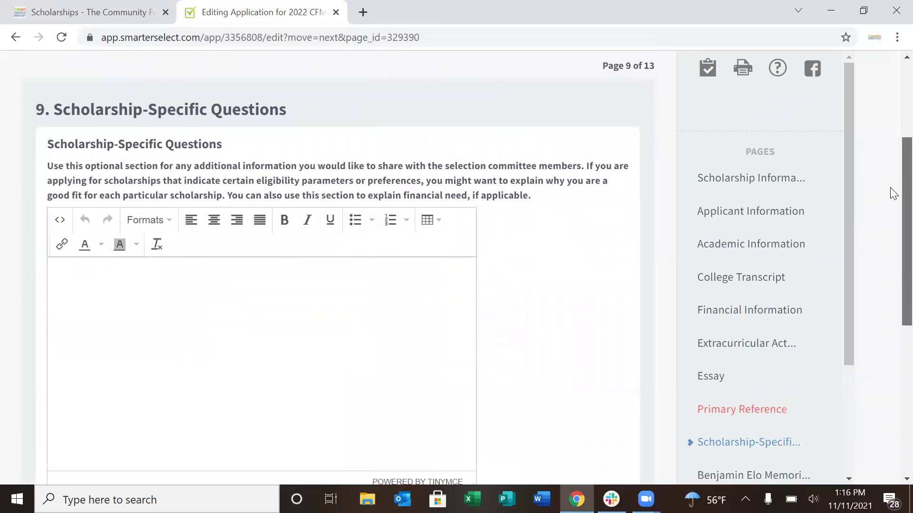
scroll(892, 193, down, 1)
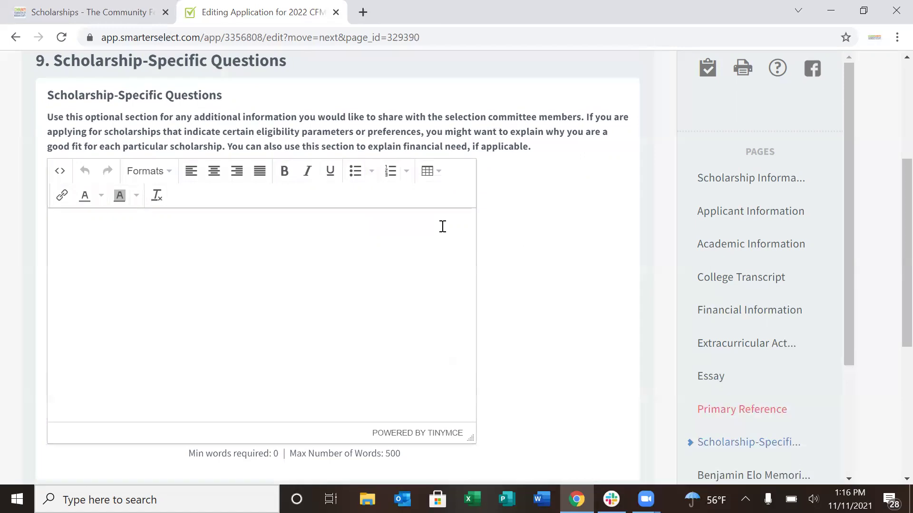
Answer the Scholarship-Specific question with 'Info here.' and go to the next page
click(372, 247)
text(Info here.)
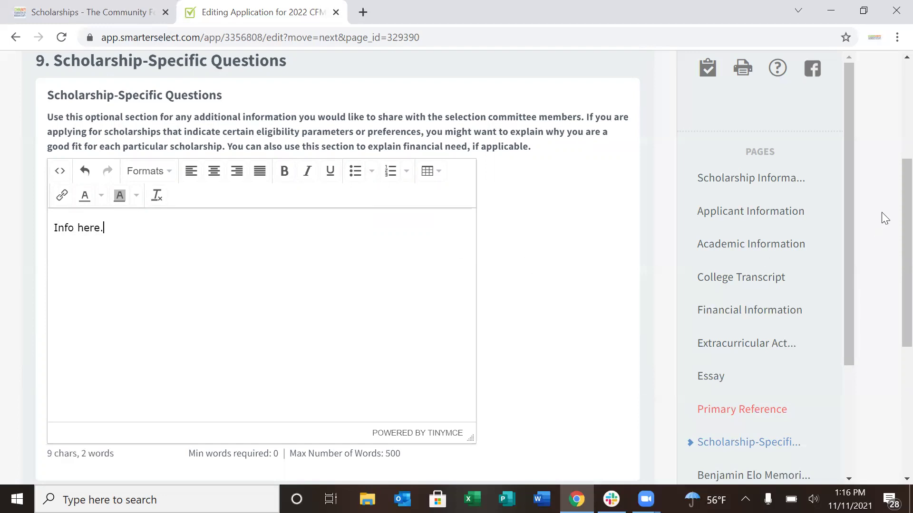
drag(890, 198, 893, 269)
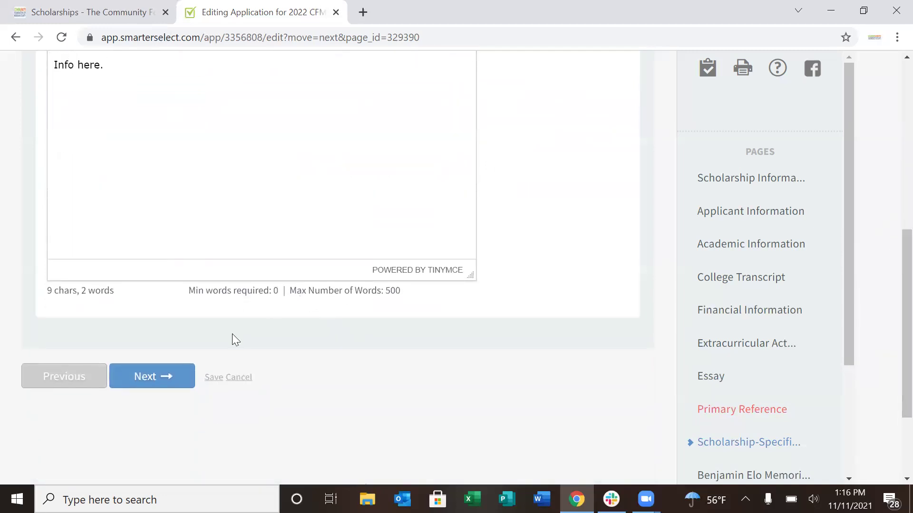
click(152, 386)
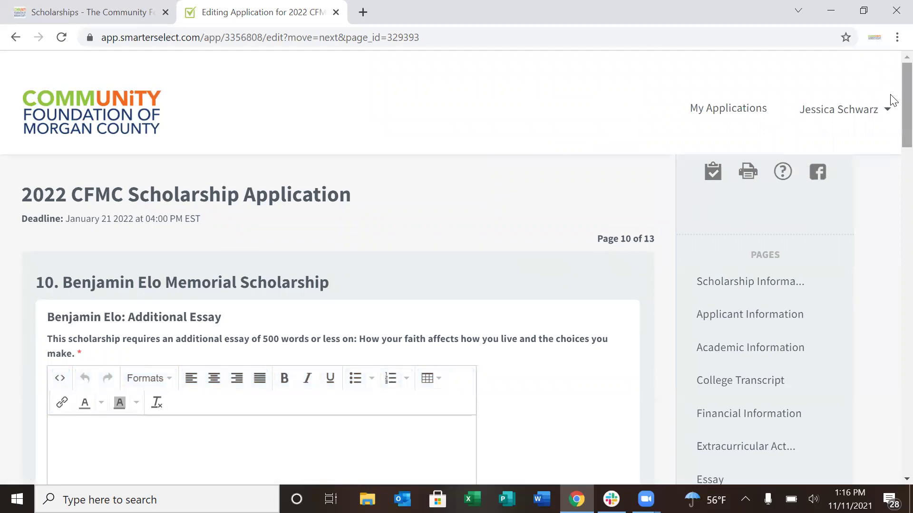
scroll(891, 111, down, 2)
scroll(892, 113, down, 1)
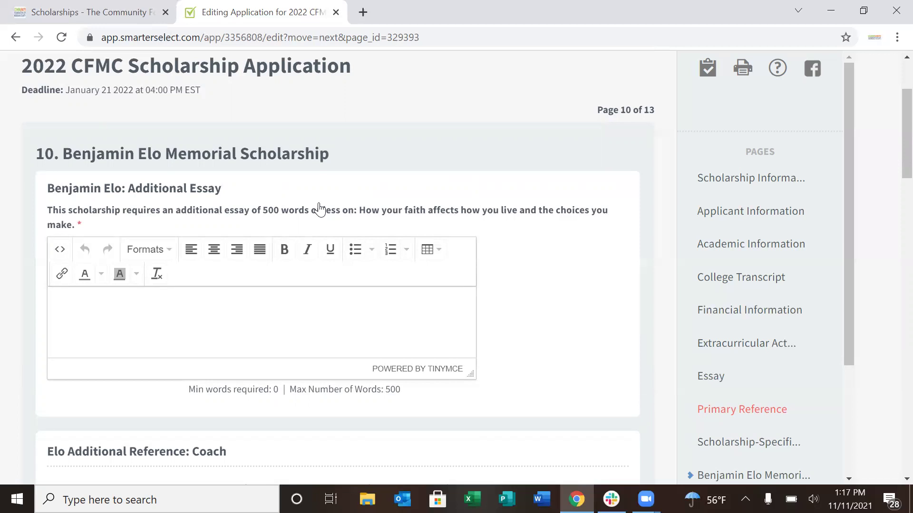
click(239, 310)
text(Info here.)
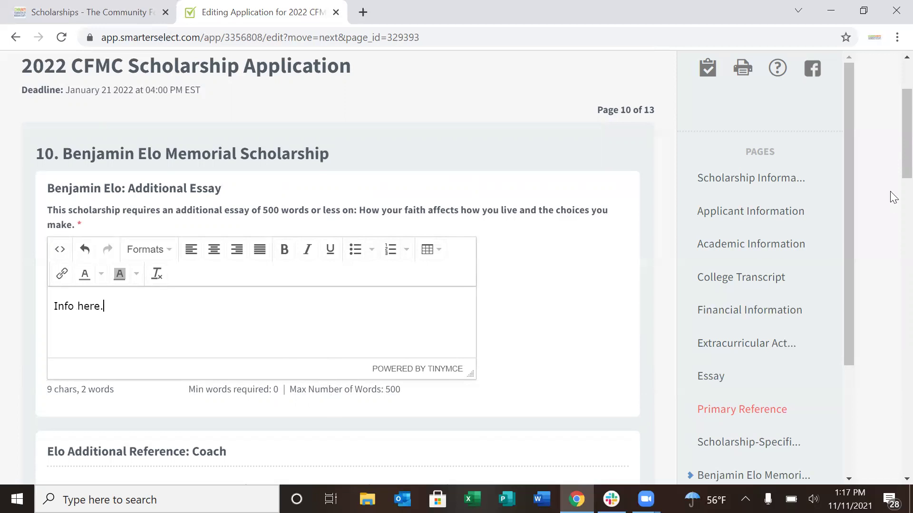
scroll(891, 212, down, 7)
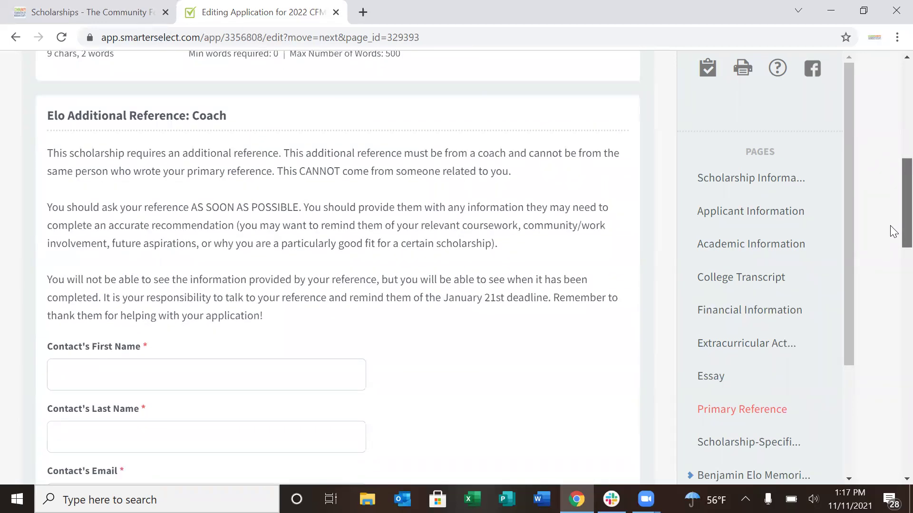
scroll(890, 233, down, 1)
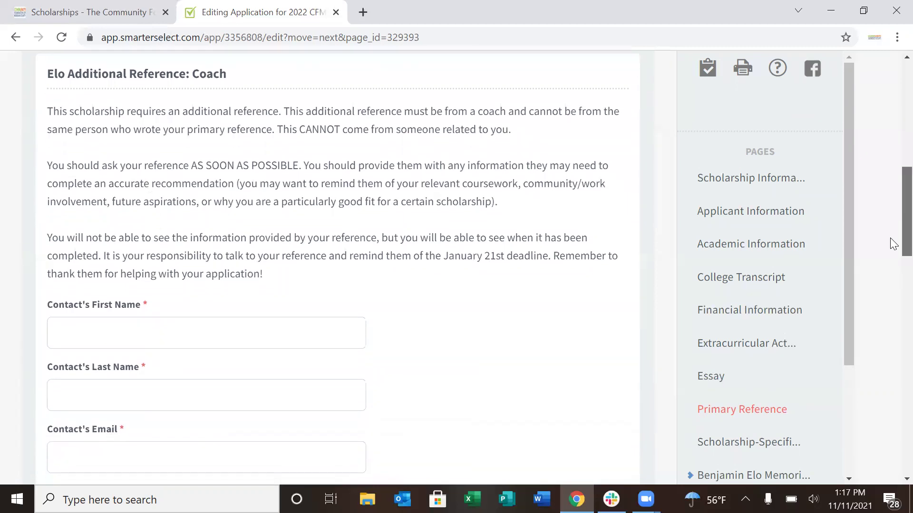
Enter the coach contact's first name, last name and e-mail address in the Coach reference
click(300, 306)
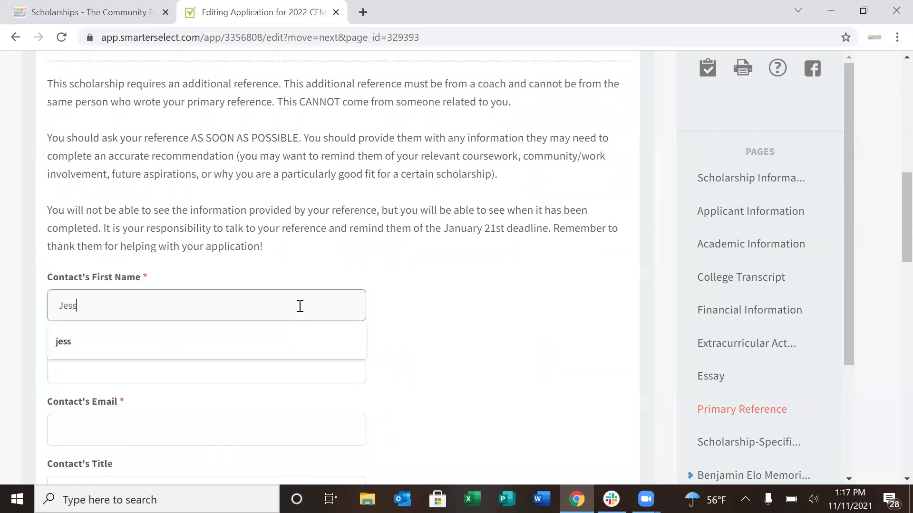
key(Tab)
key(Tab)
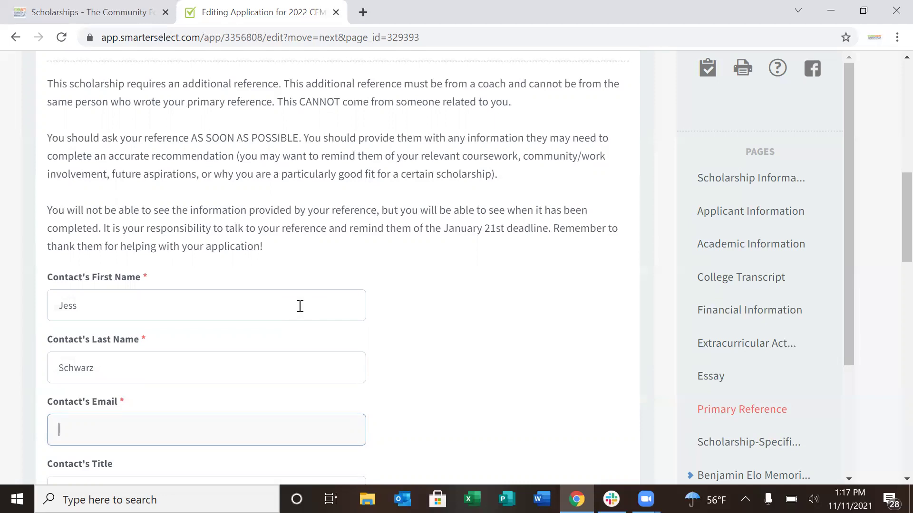
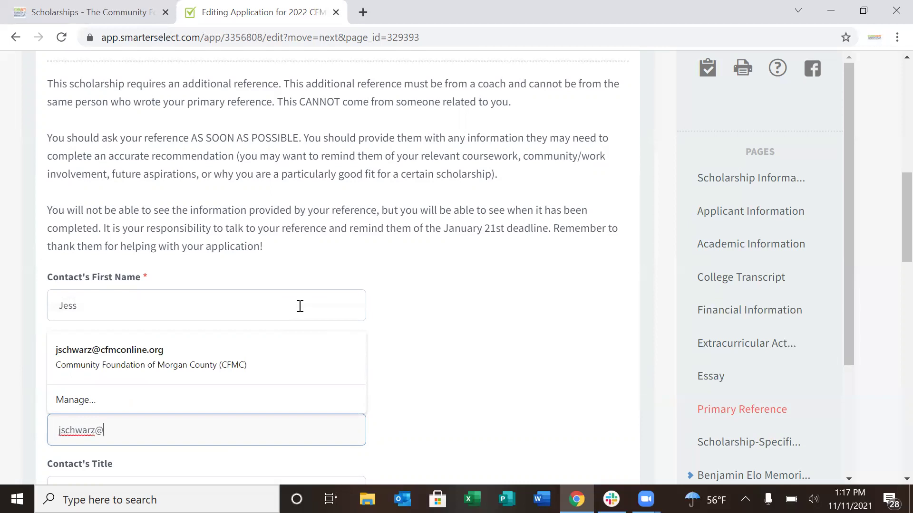
click(423, 363)
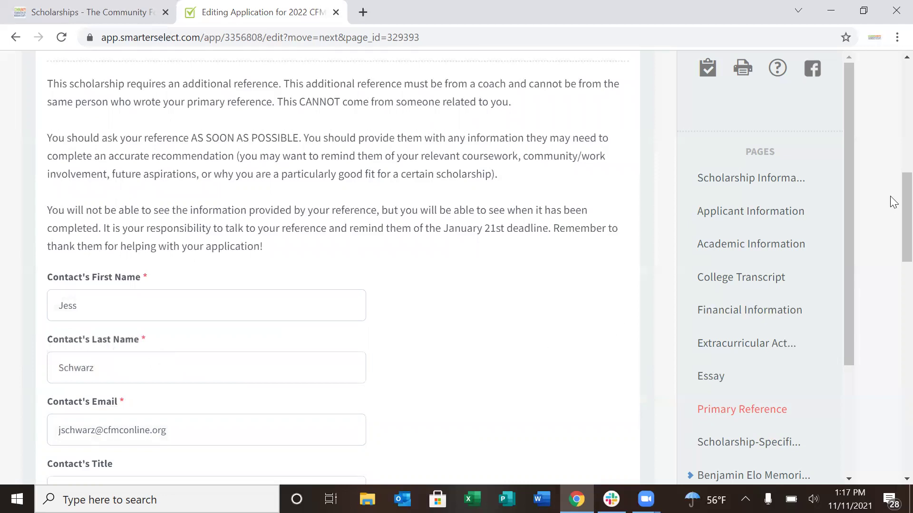
scroll(893, 203, down, 1)
scroll(892, 204, down, 1)
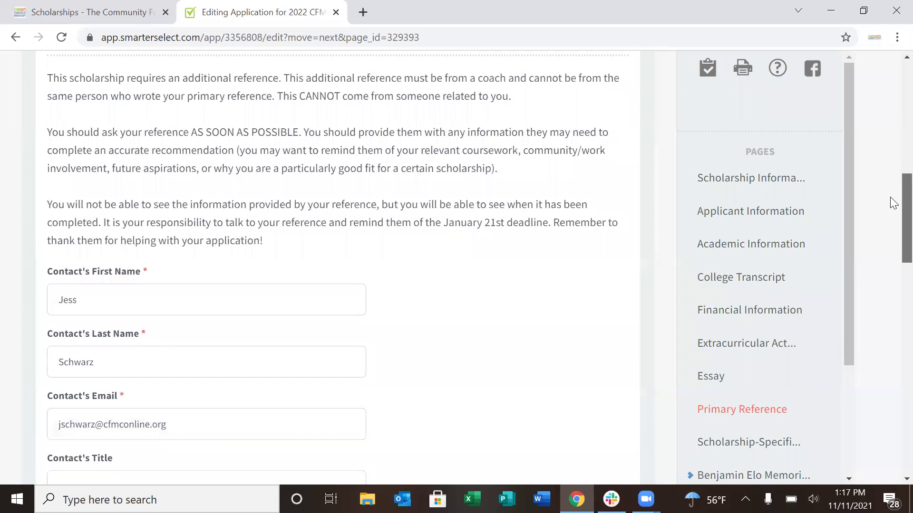
scroll(894, 219, down, 2)
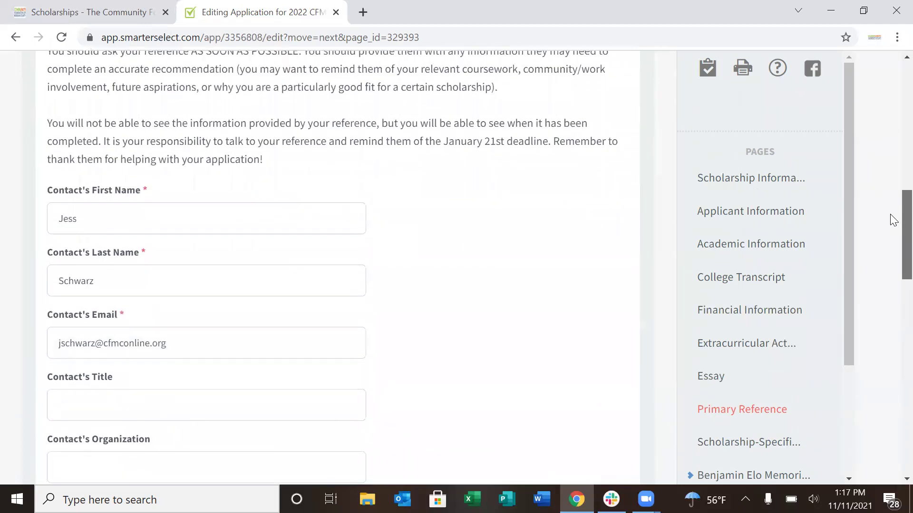
scroll(892, 223, down, 3)
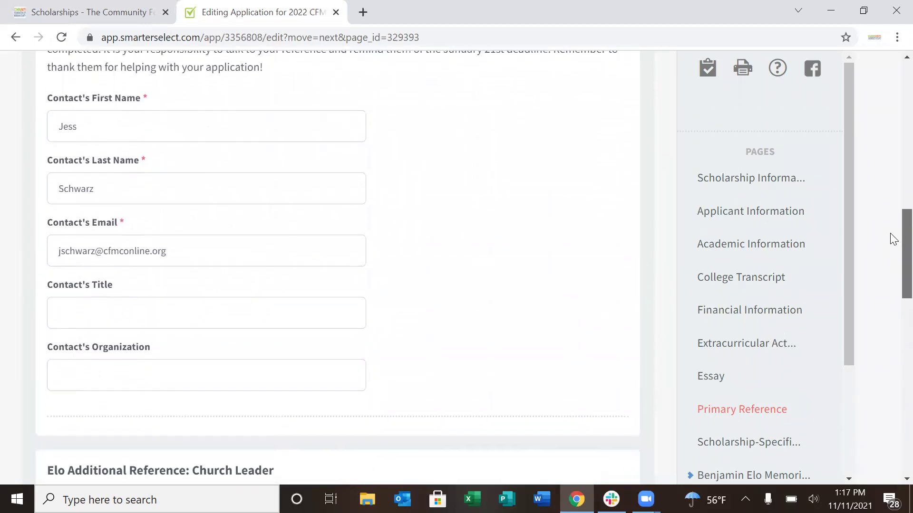
scroll(892, 245, down, 7)
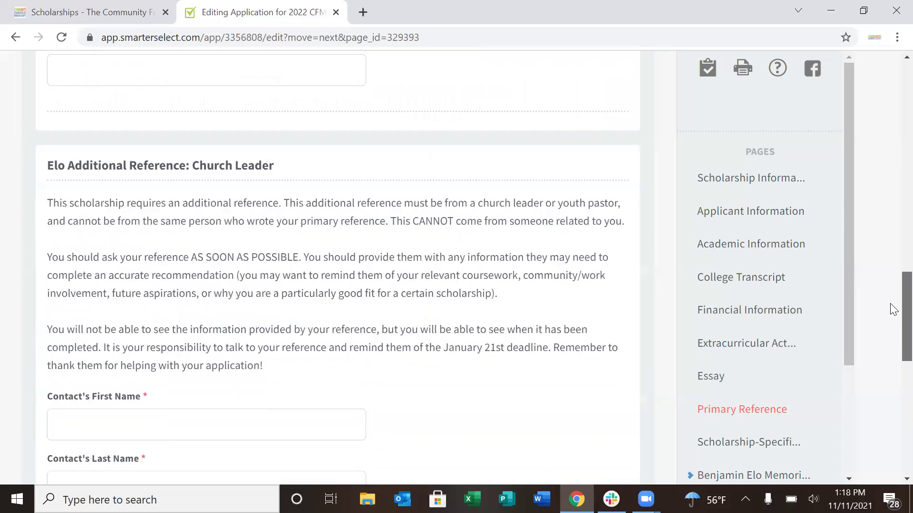
Fill the Church Leader contact's first name, last name and e-mail, then continue
scroll(893, 310, down, 1)
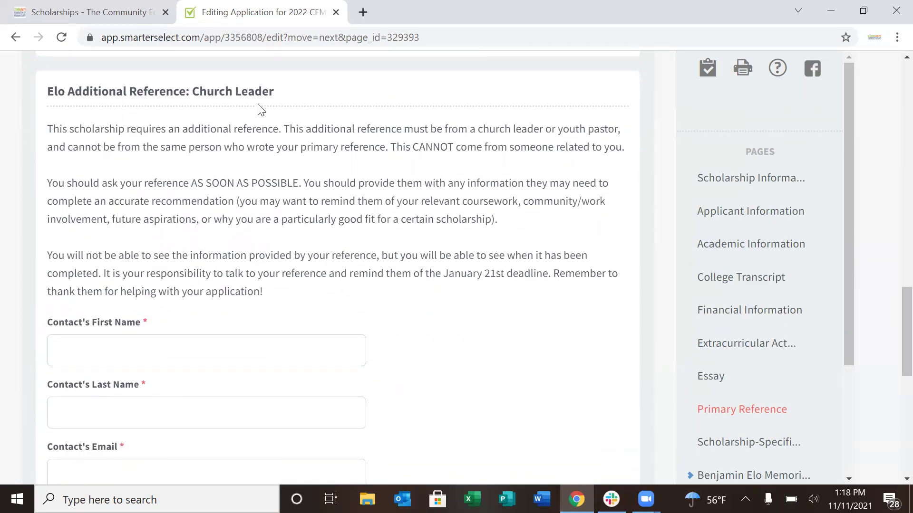
click(238, 347)
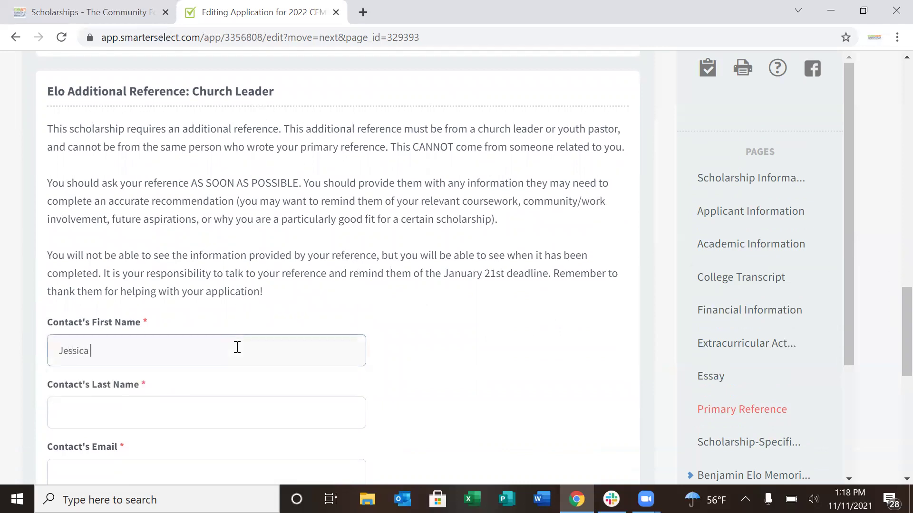
key(Tab)
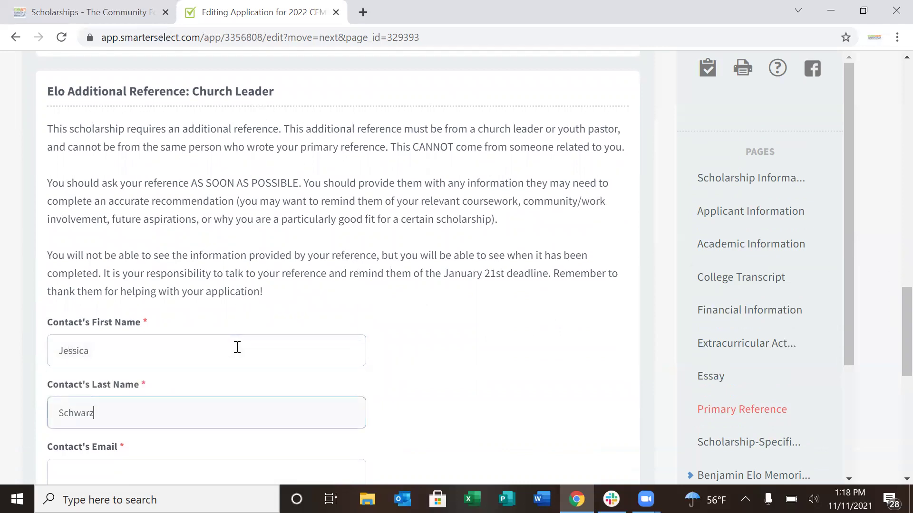
key(Tab)
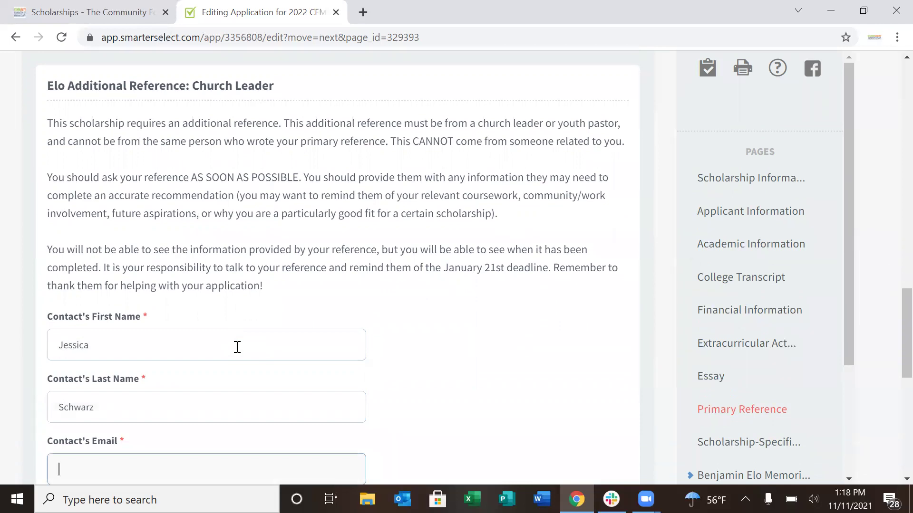
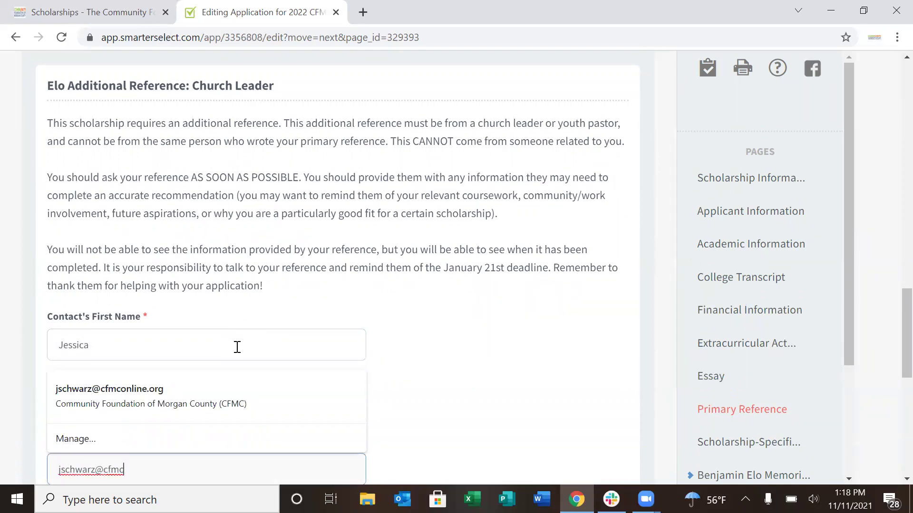
click(485, 394)
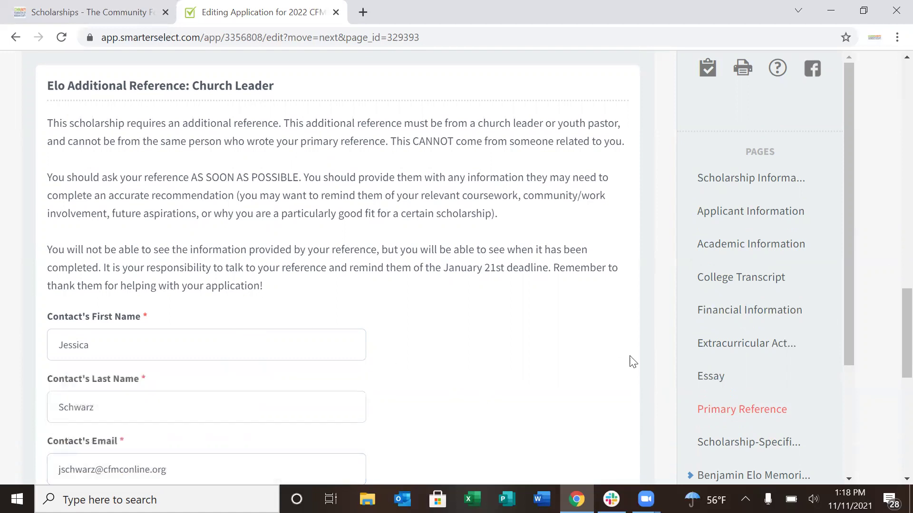
scroll(893, 295, down, 4)
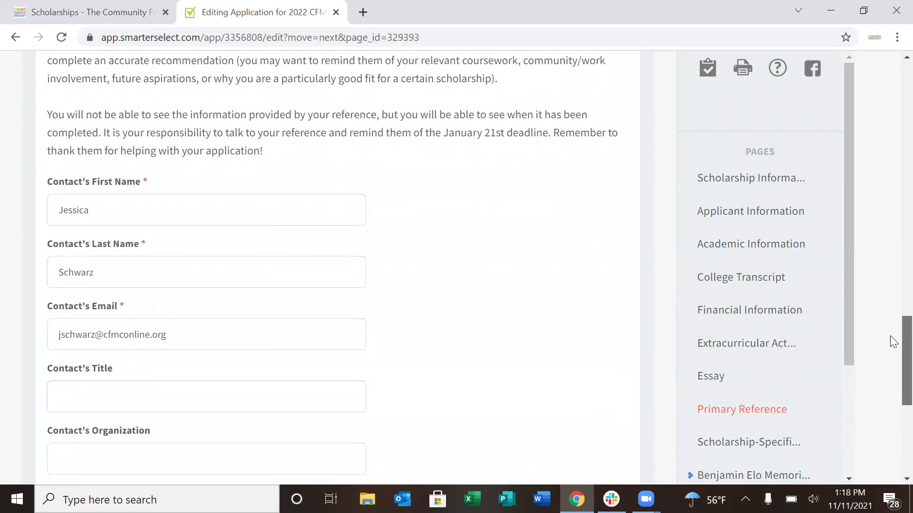
scroll(892, 366, down, 2)
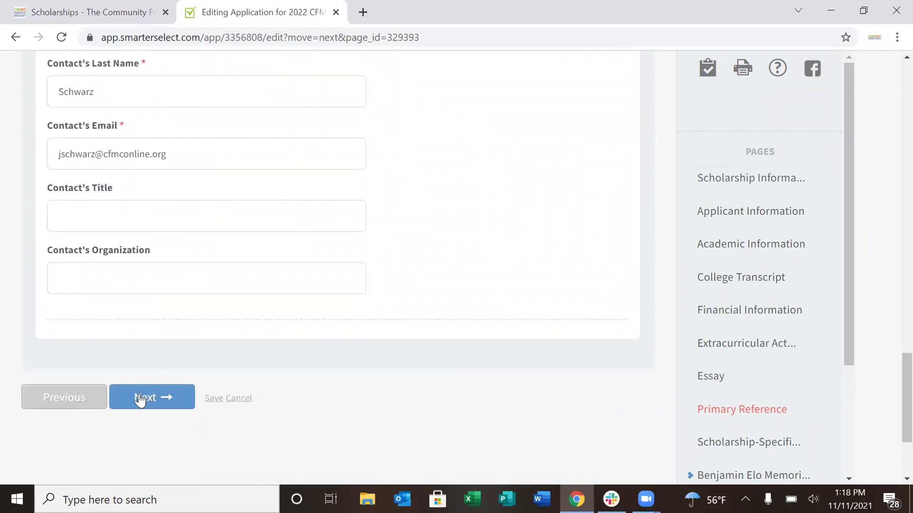
click(156, 399)
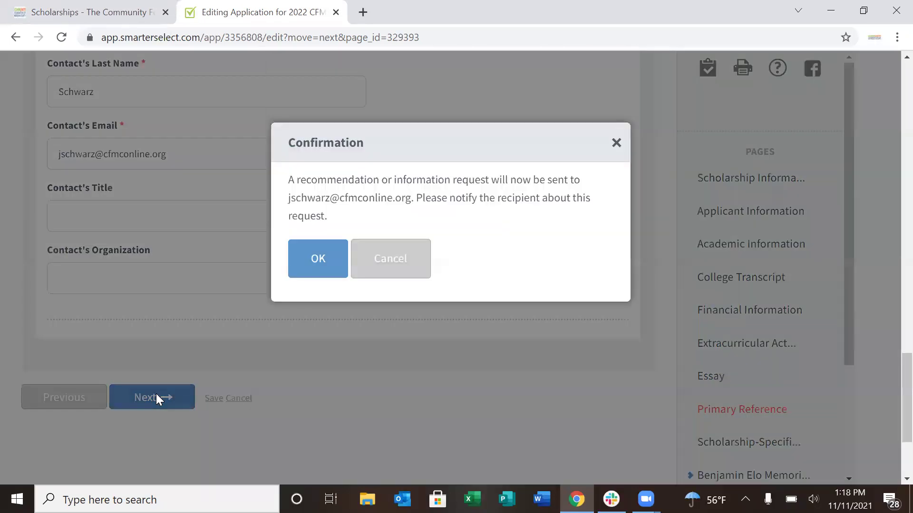
Confirm the reference requests and pass the Meredith Knieper Memorial Scholarship page
click(301, 275)
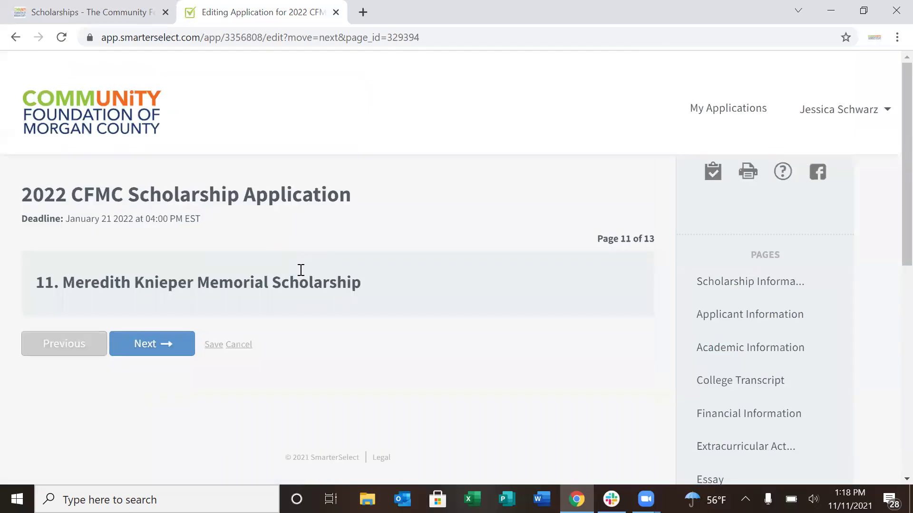
click(168, 349)
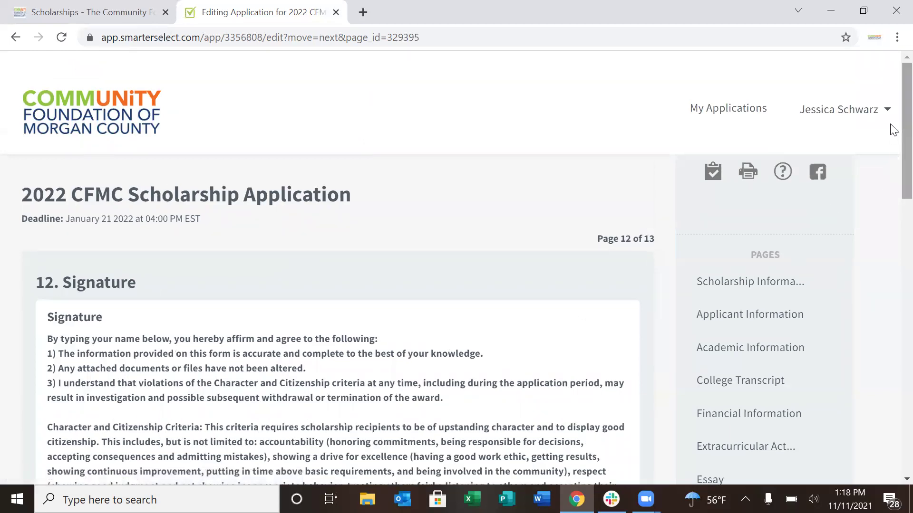
Sign page 12 with the applicant's full name, tick School as the referral source, and continue
scroll(893, 152, down, 1)
scroll(892, 190, down, 2)
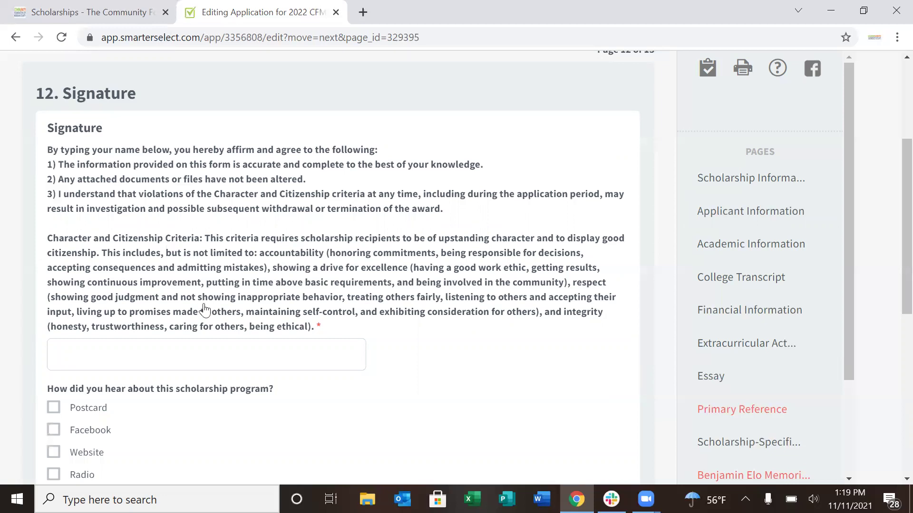
click(204, 350)
drag(892, 195, 891, 254)
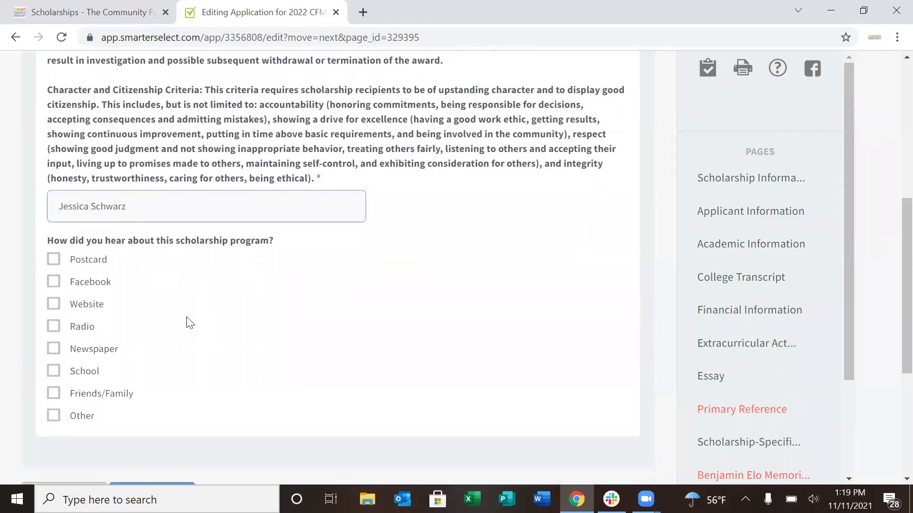
click(55, 372)
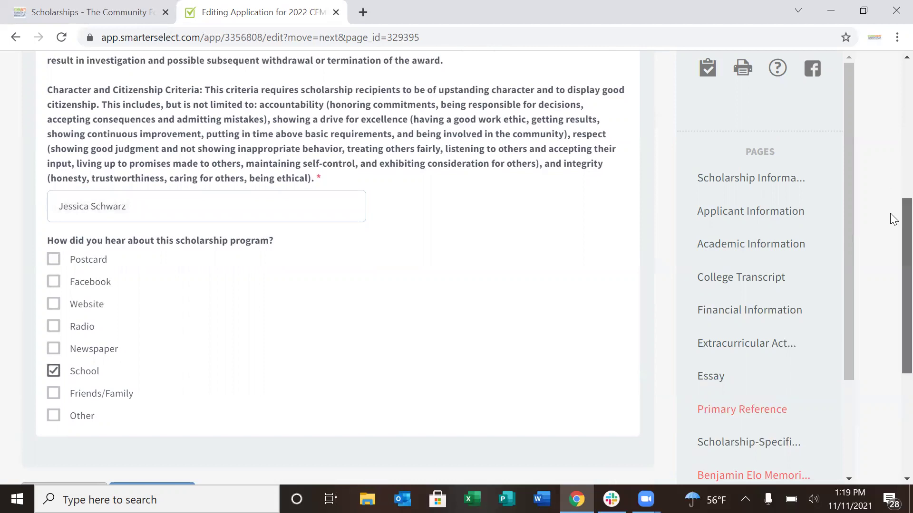
drag(891, 215, 891, 257)
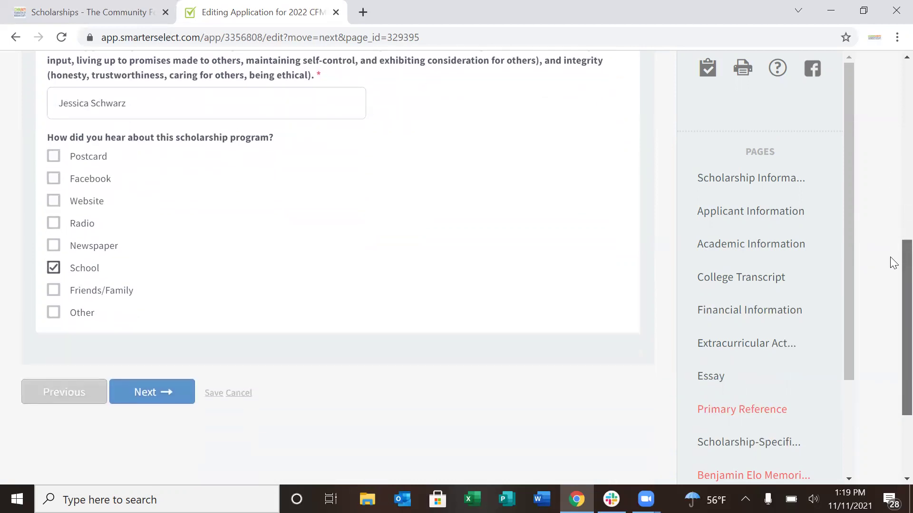
click(161, 392)
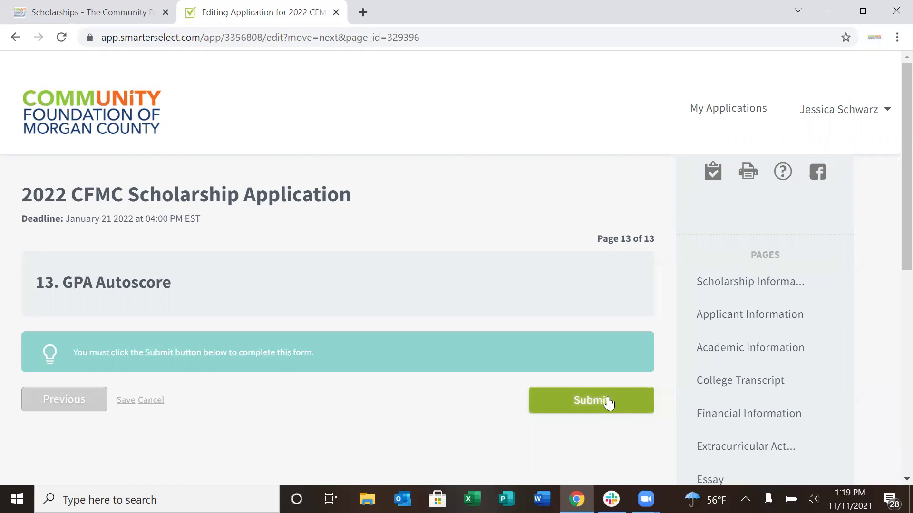
Submit the application from the GPA Autoscore page and confirm the submission
click(609, 403)
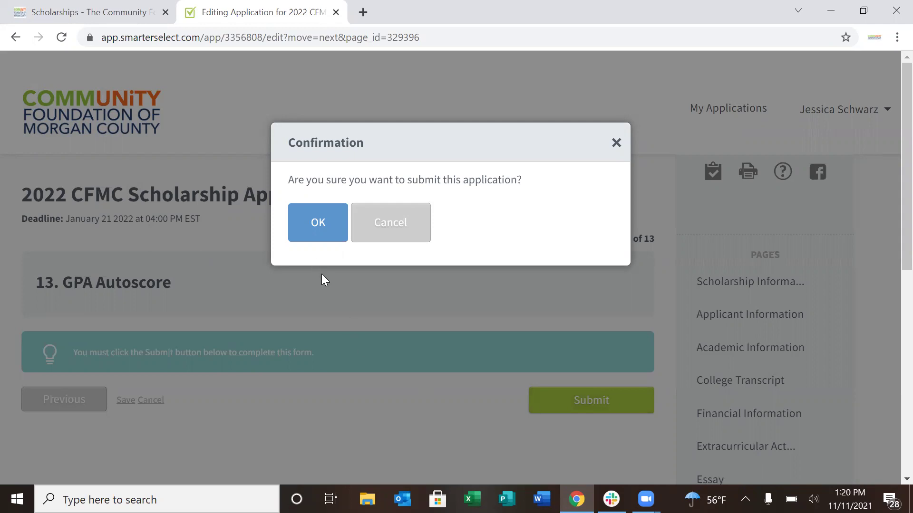
click(322, 233)
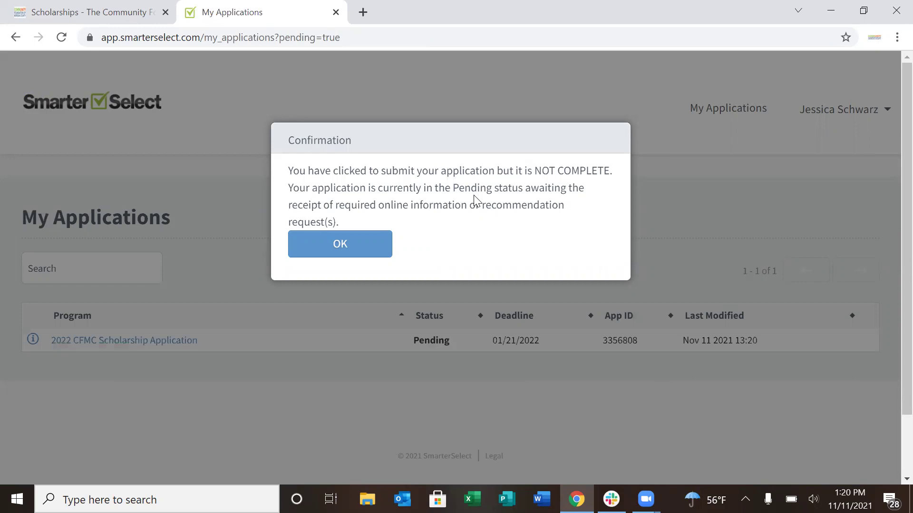
Dismiss the not-complete notice and open the 2022 CFMC Scholarship Application's view page
click(374, 248)
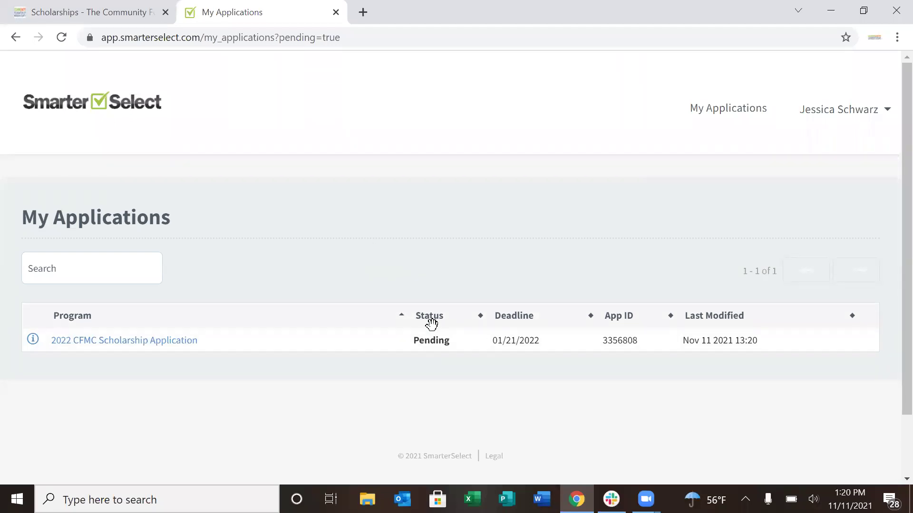
click(179, 341)
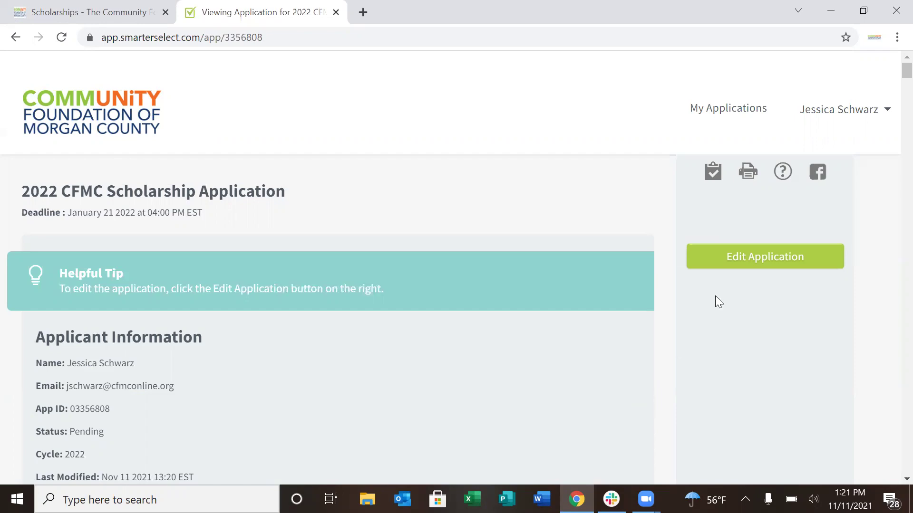
mouse_move(891, 76)
mouse_down()
mouse_move(891, 99)
mouse_move(894, 82)
mouse_up()
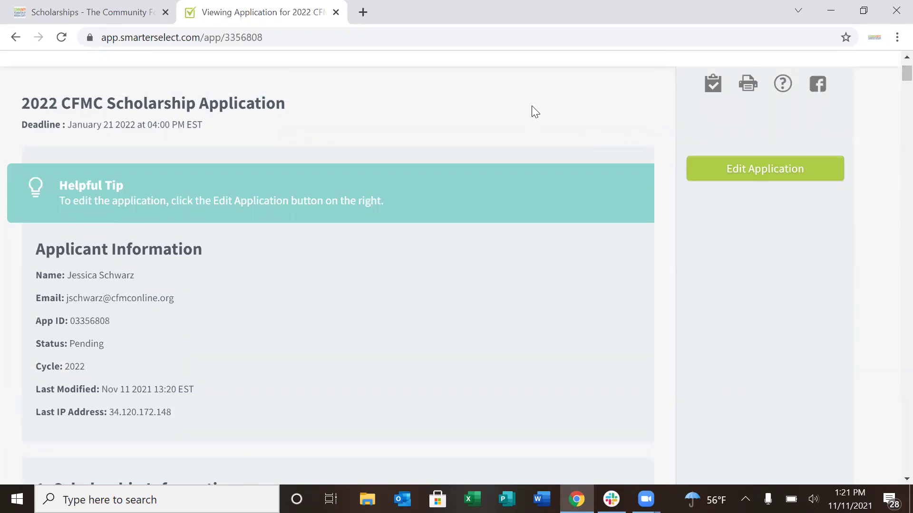
drag(185, 304, 94, 305)
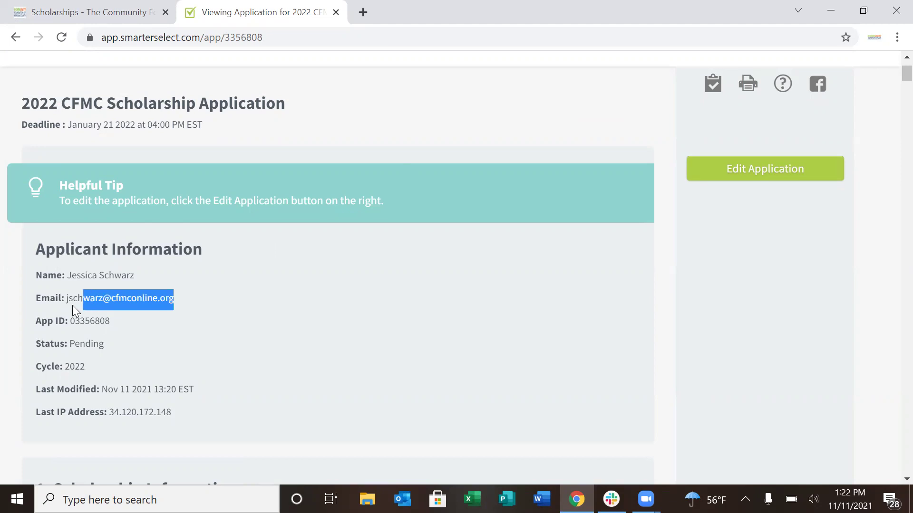